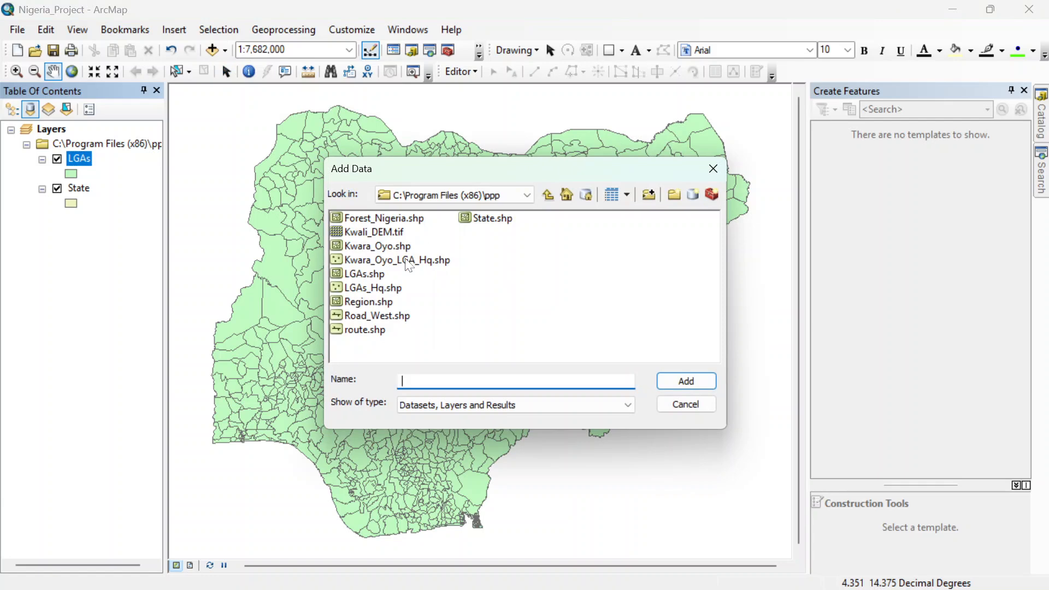
Step: Add Region.shp to the map and hide the Region and LGAs layers so that only State is displayed
double_click(365, 301)
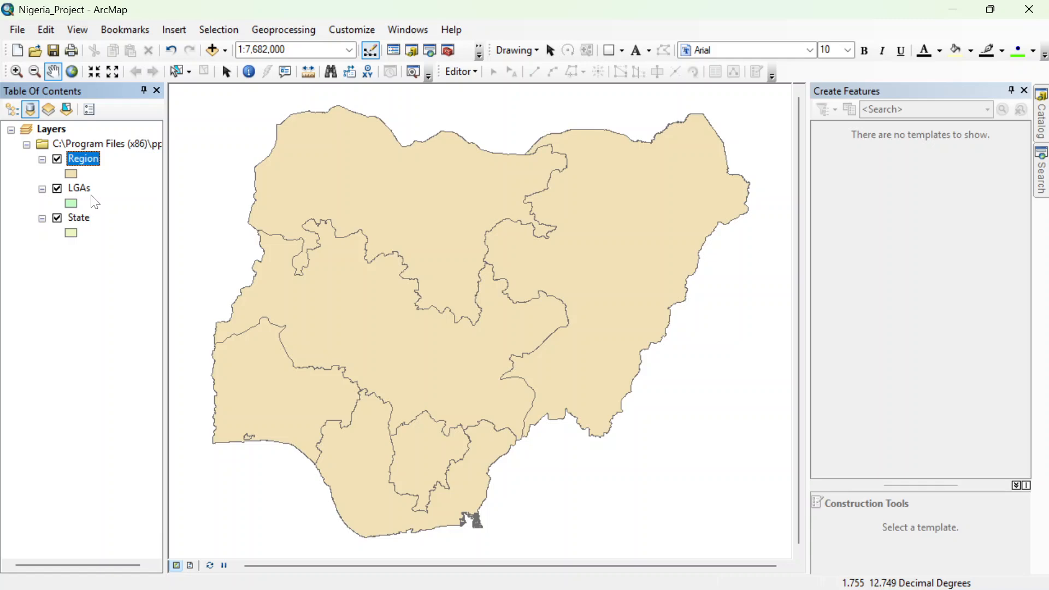
left_click(58, 159)
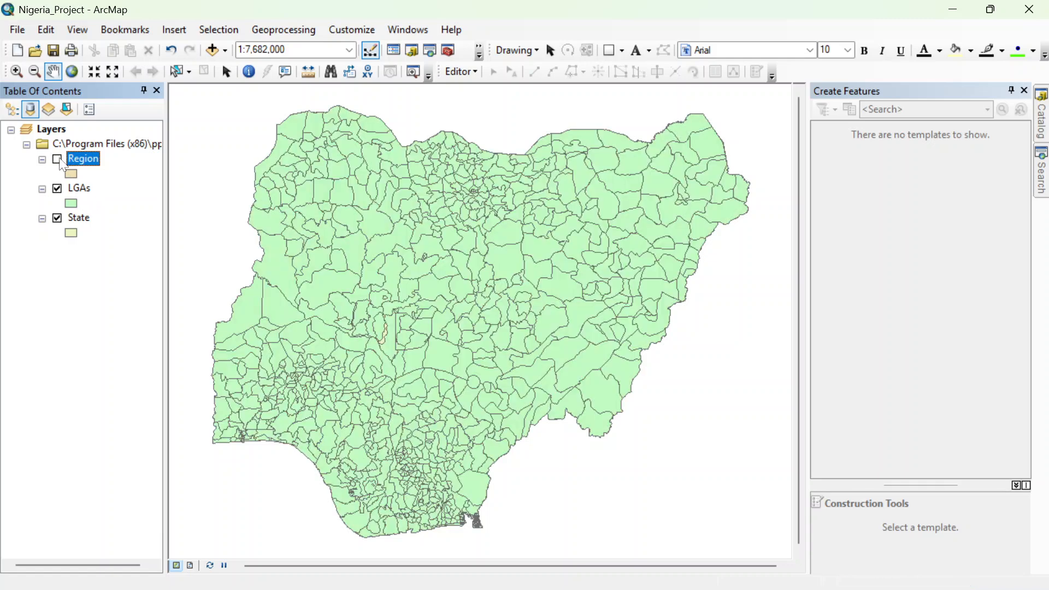
left_click(57, 189)
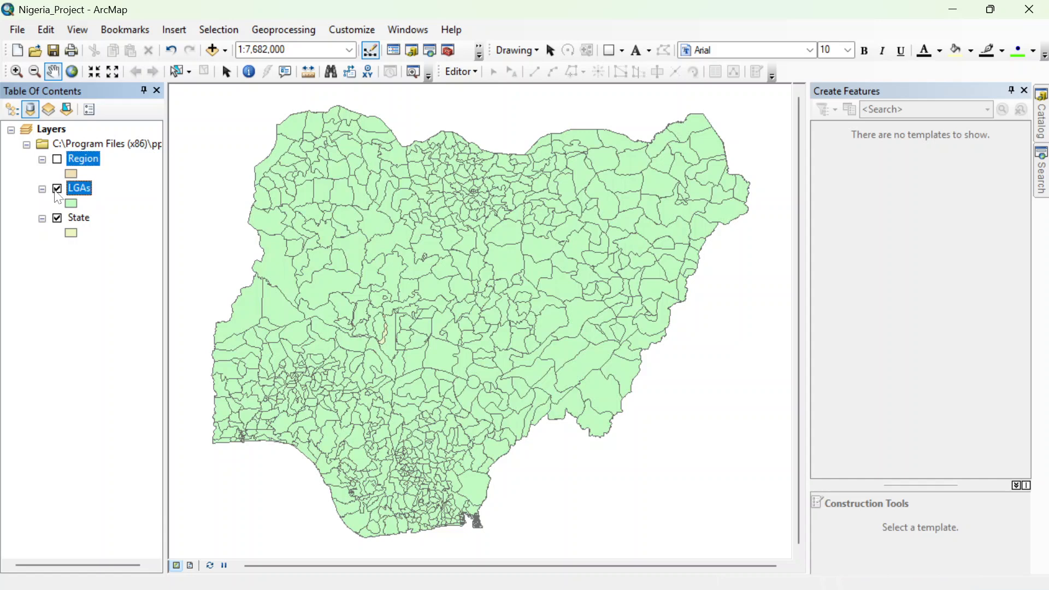
Step: Compare the State, LGAs and Region boundaries by displaying each layer on its own, ending with only State visible
left_click(58, 219)
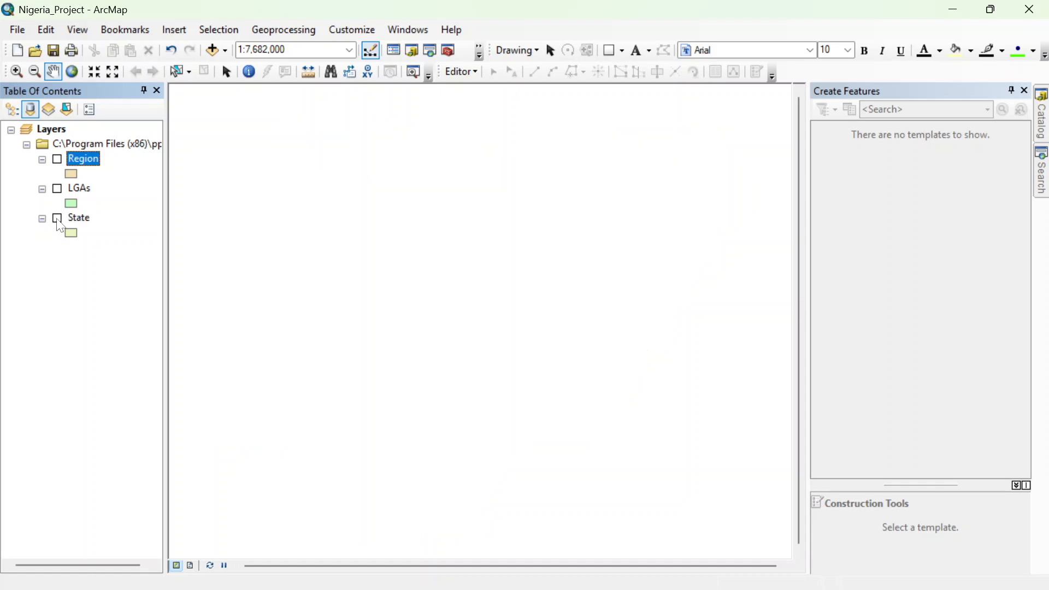
left_click(58, 220)
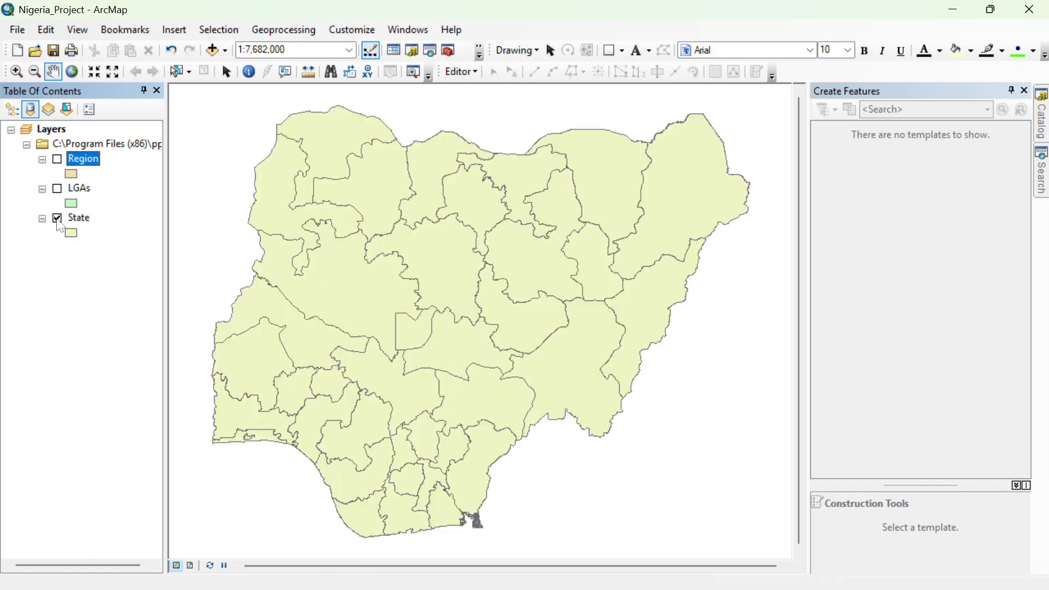
left_click(58, 219)
left_click(59, 190)
left_click(58, 189)
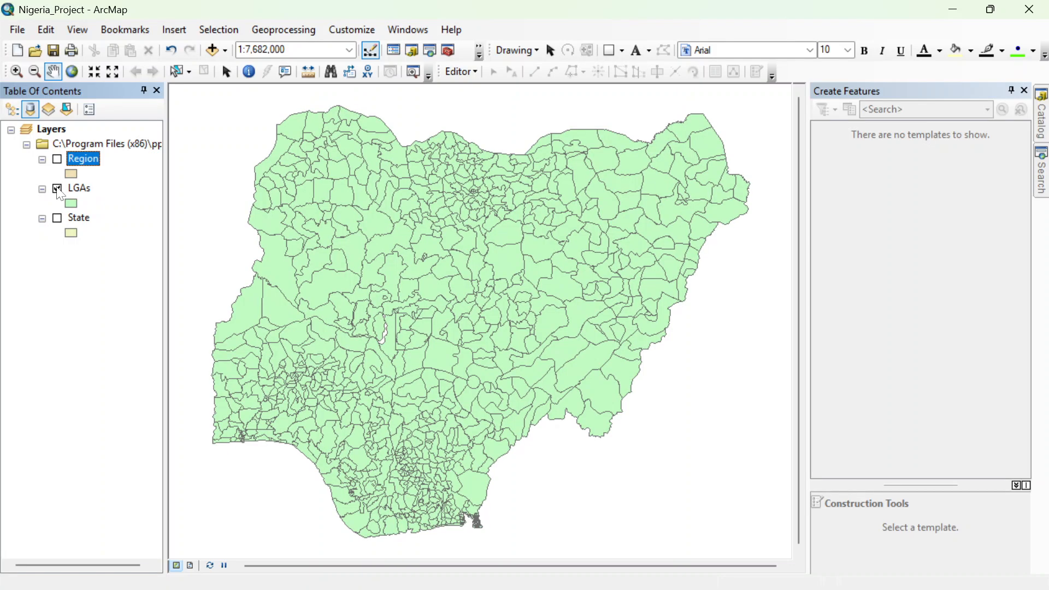
left_click(58, 189)
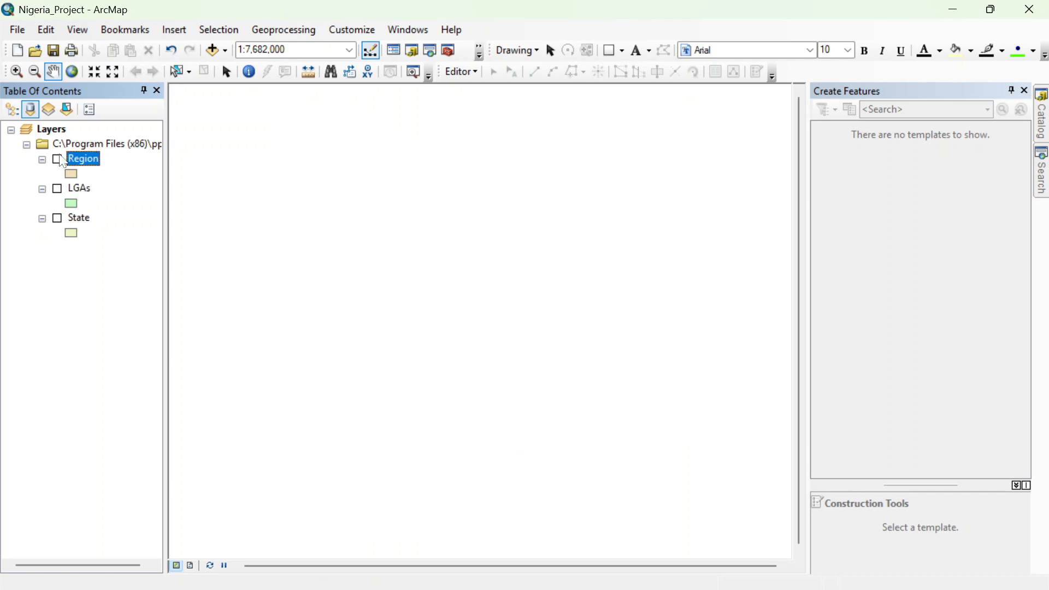
left_click(58, 159)
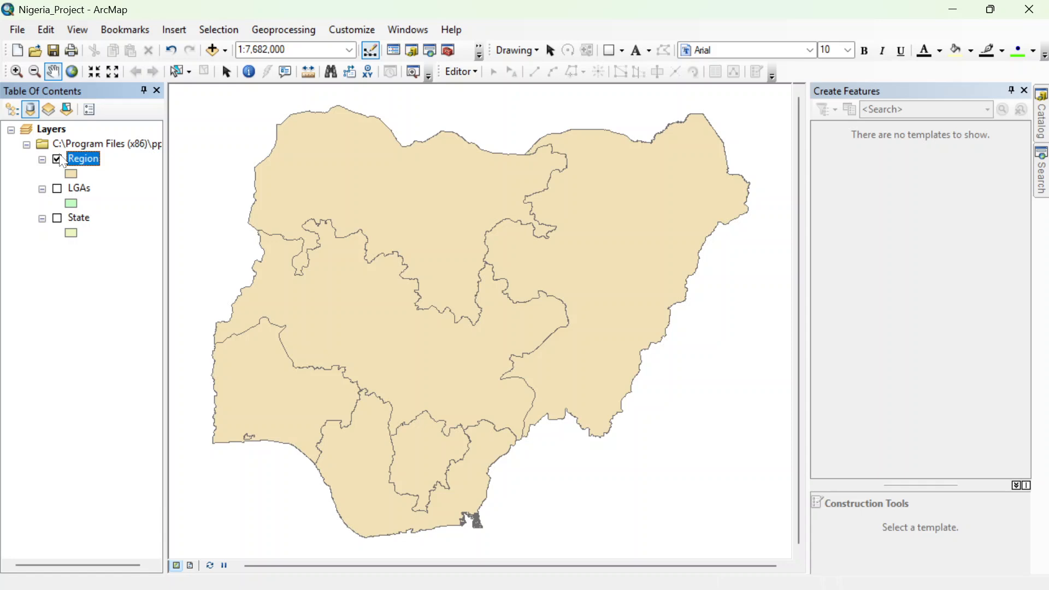
left_click(57, 159)
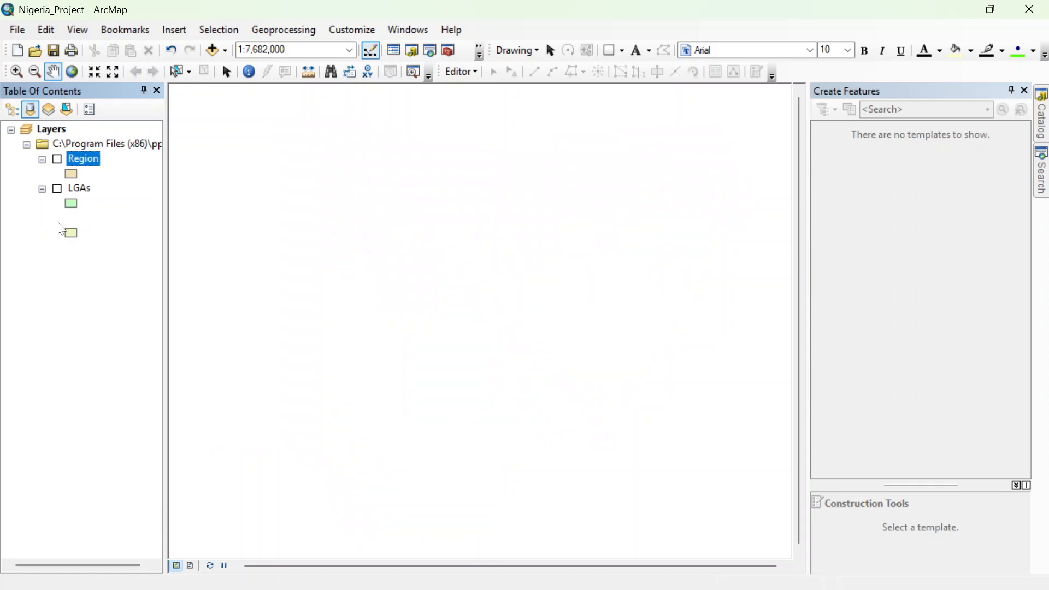
left_click(57, 218)
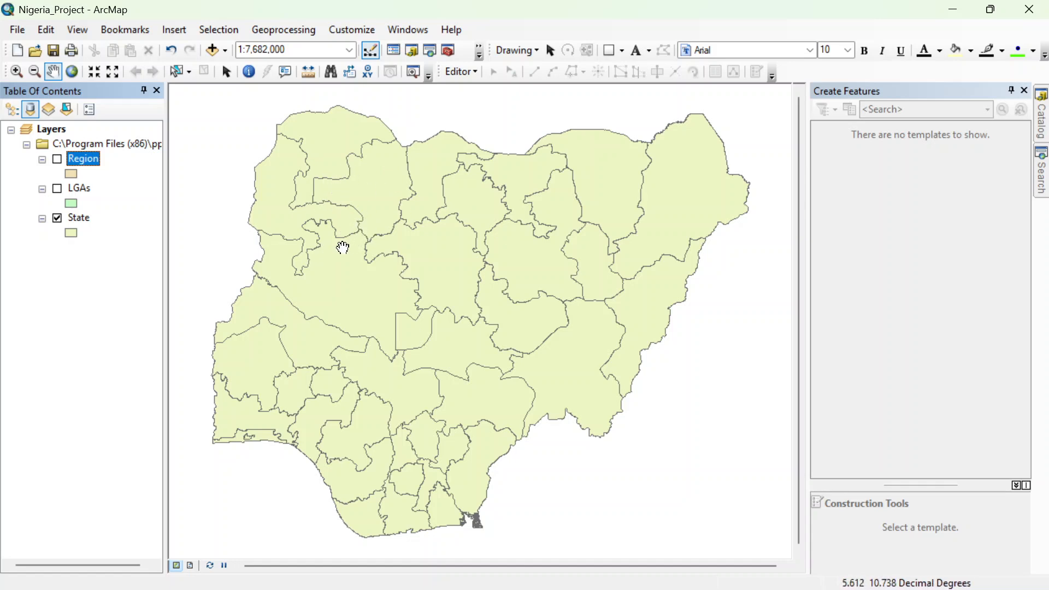
Step: Set the State layer's symbology to unique values categories based on the ADM1NAME field
right_click(78, 218)
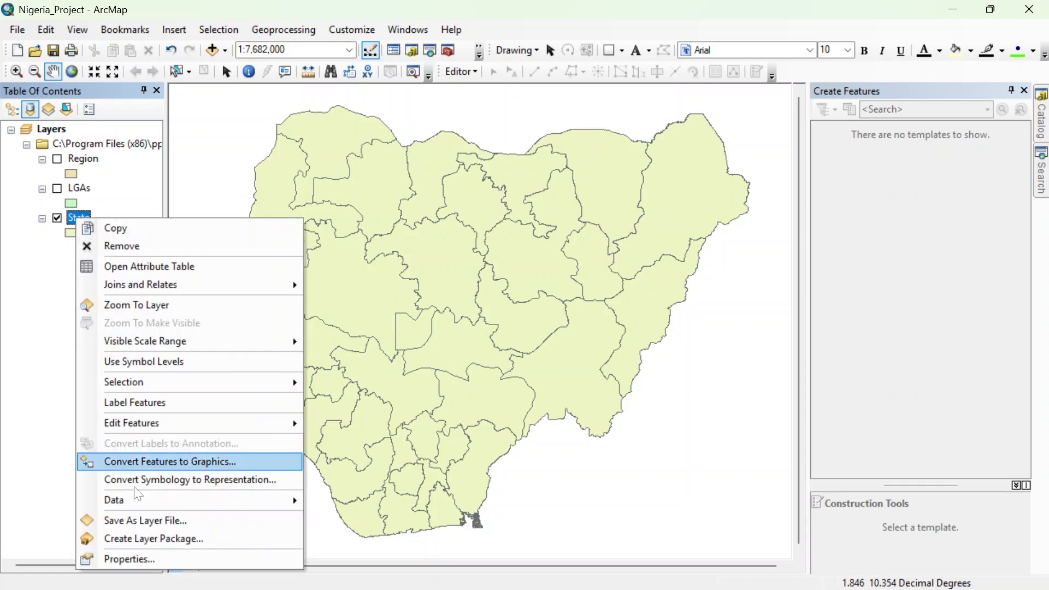
left_click(123, 559)
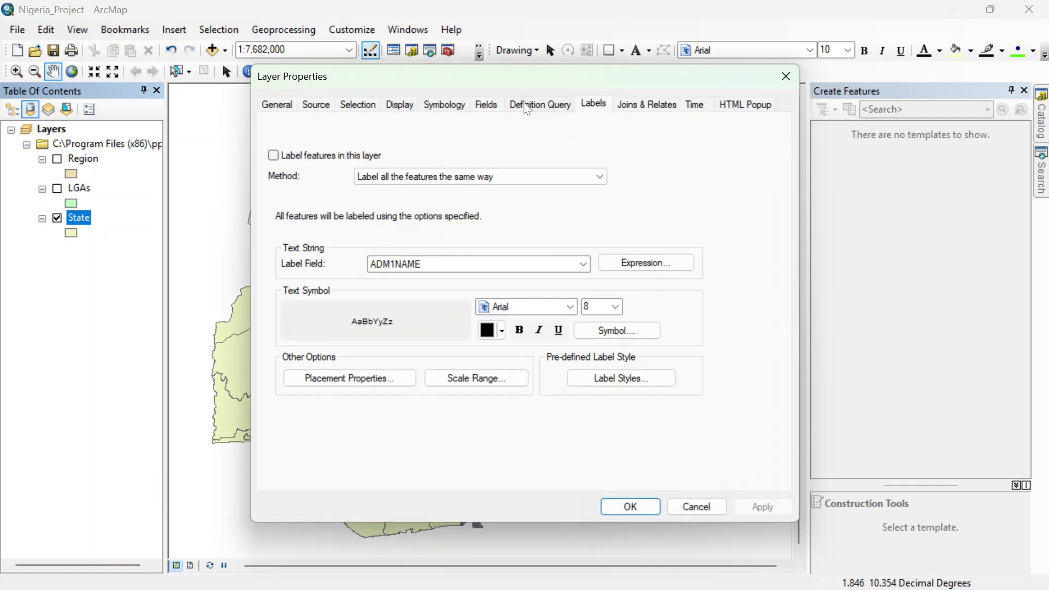
left_click(443, 105)
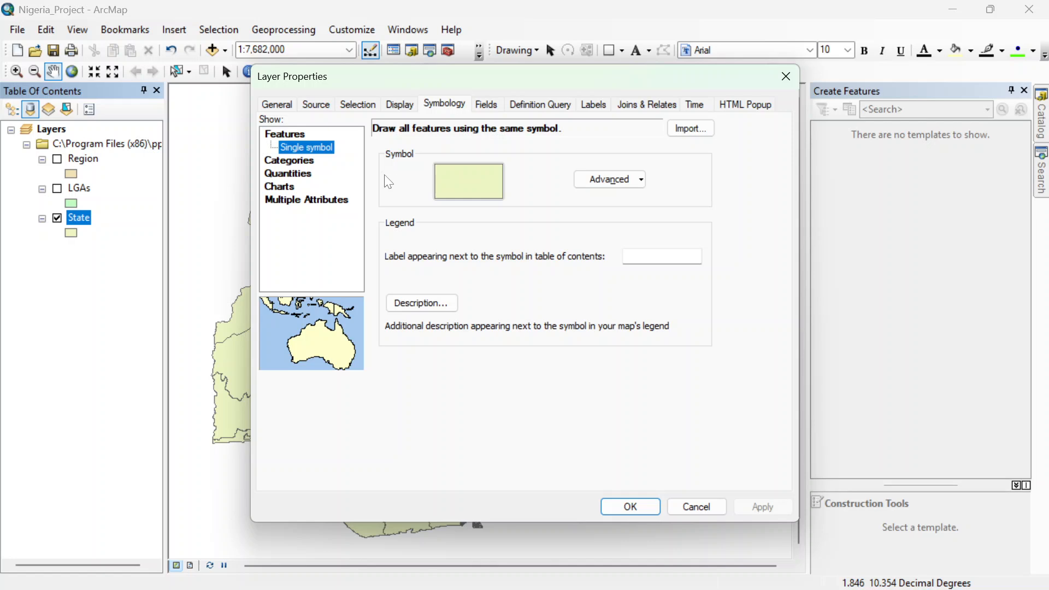
left_click(309, 160)
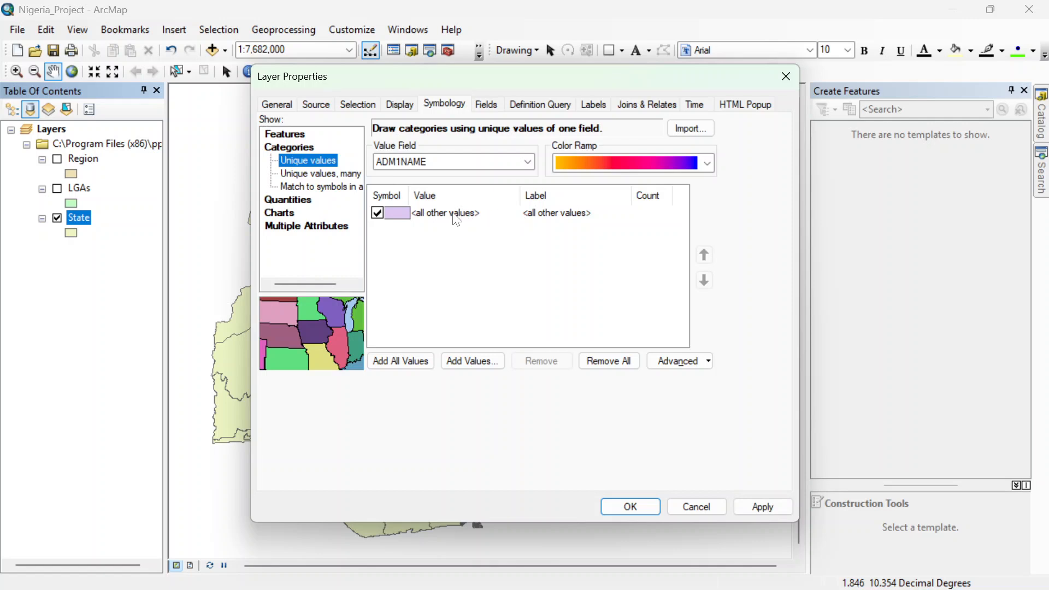
left_click(527, 163)
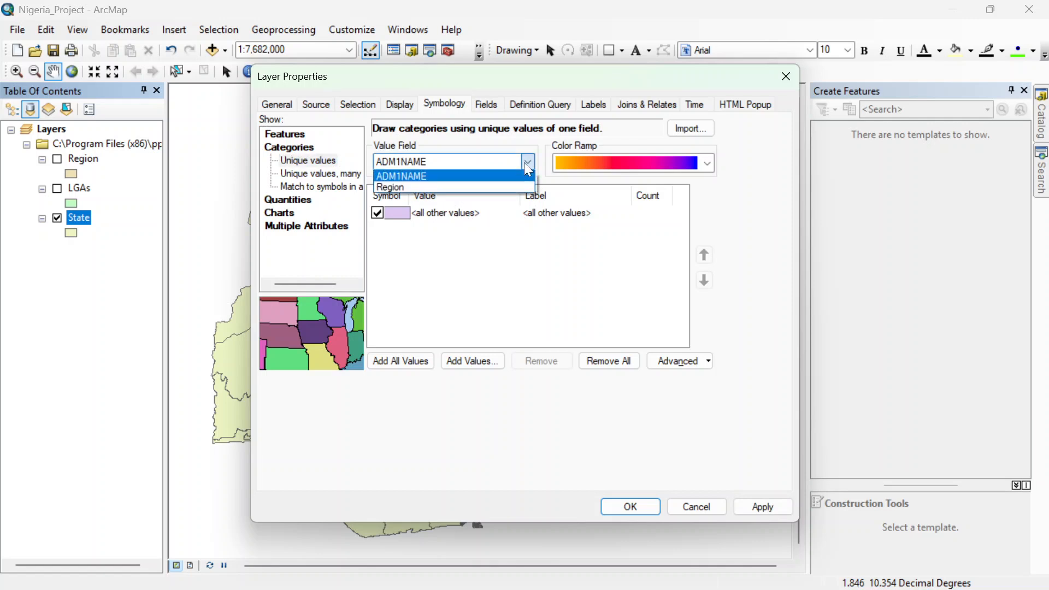
left_click(525, 164)
left_click(525, 163)
left_click(526, 163)
Step: Choose a multicolour random ramp, add all ADM1NAME values, and apply the symbology to the State layer
left_click(708, 164)
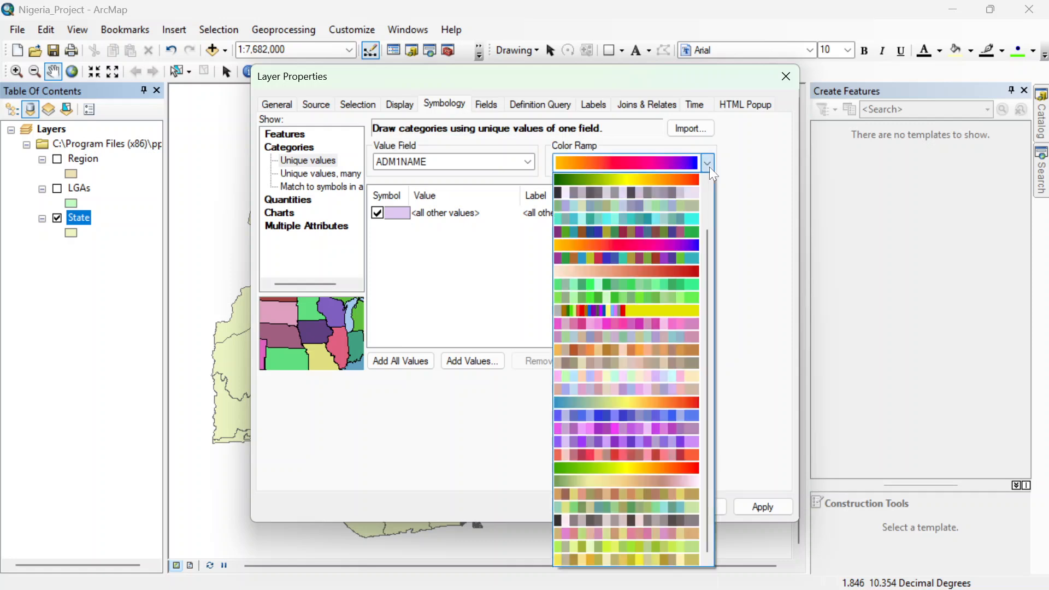
left_click(623, 257)
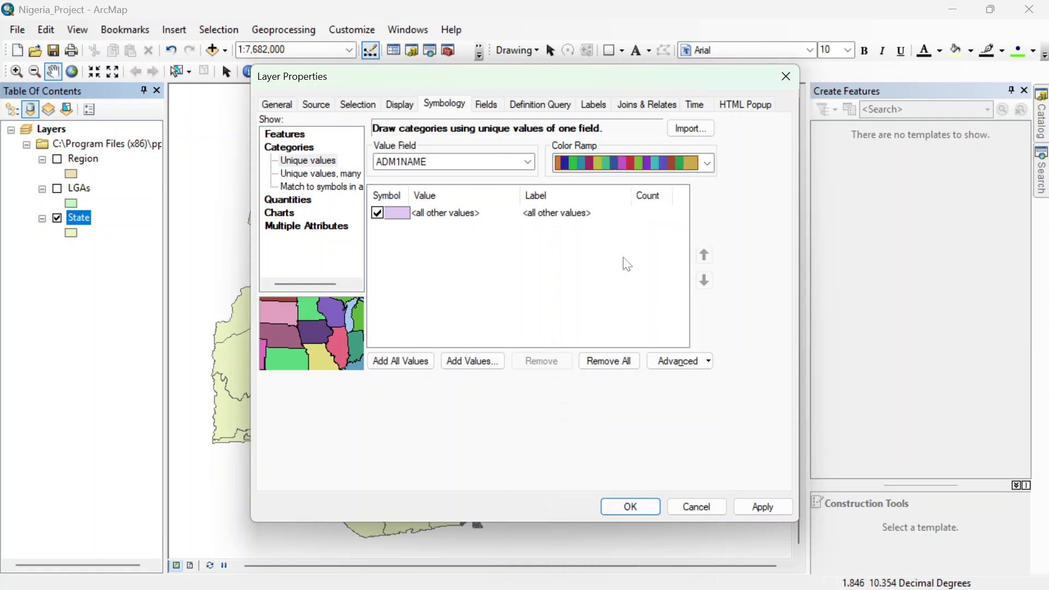
left_click(401, 360)
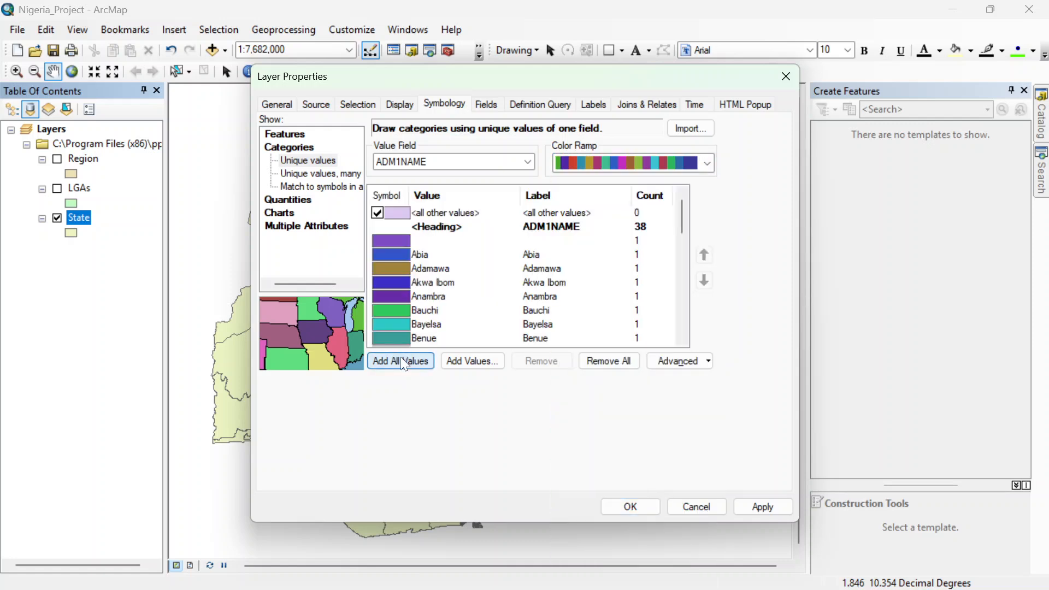
left_click(756, 506)
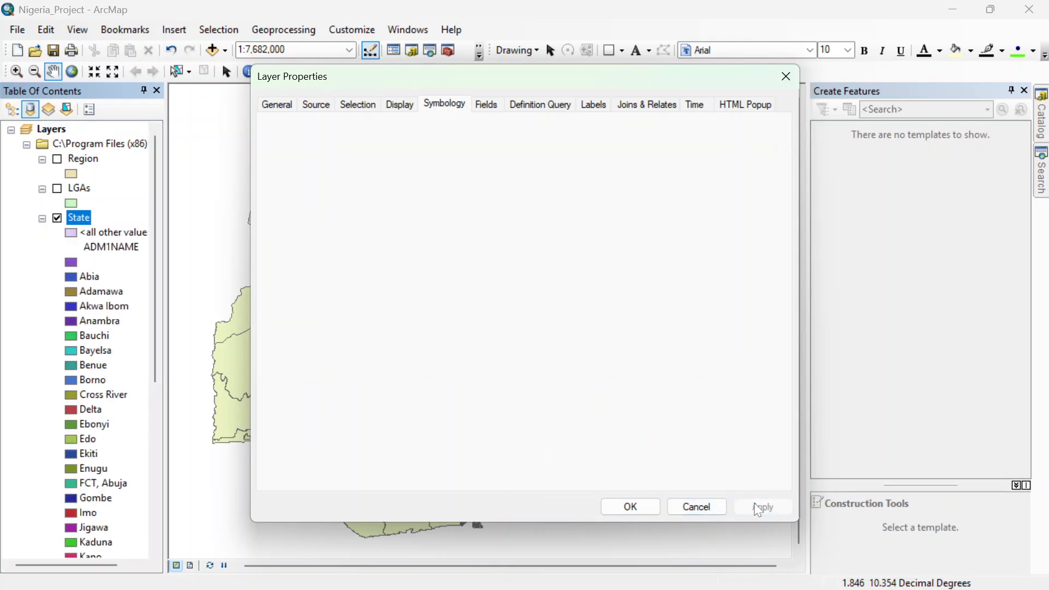
left_click_drag(533, 71, 864, 457)
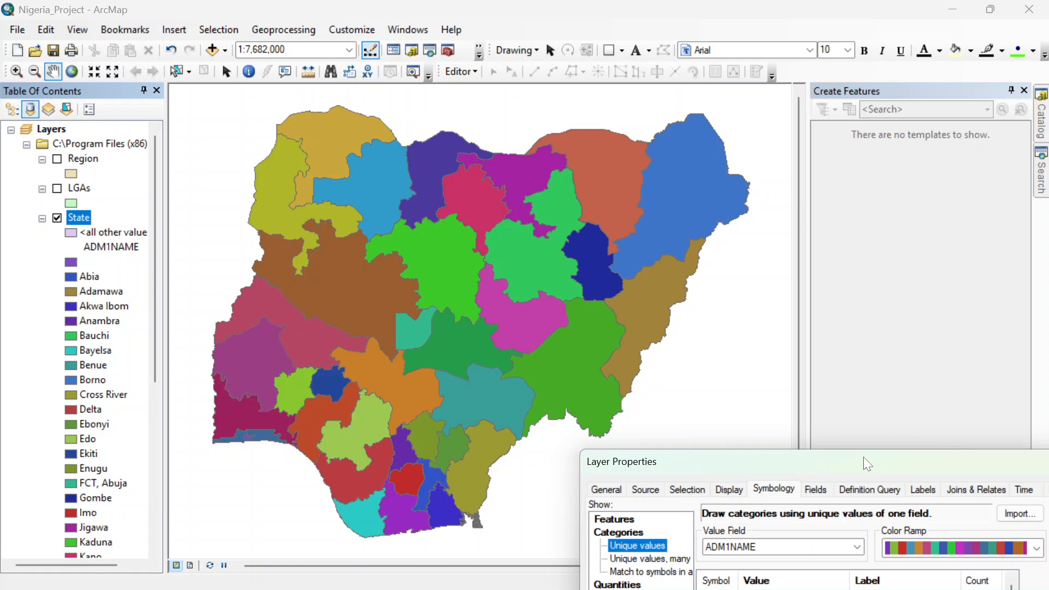
left_click_drag(853, 464, 804, 261)
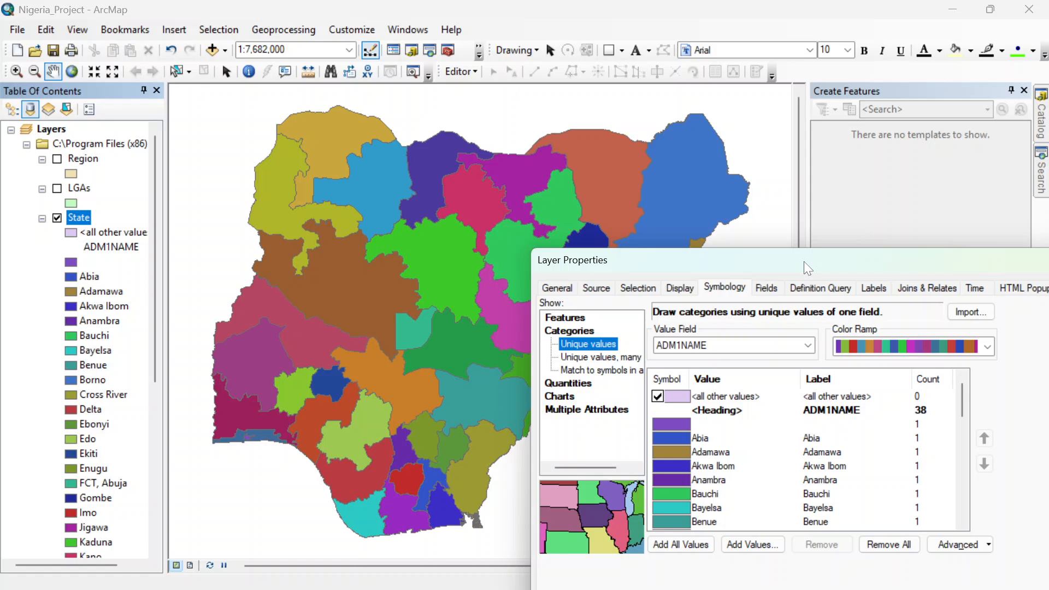
left_click_drag(794, 261, 598, 130)
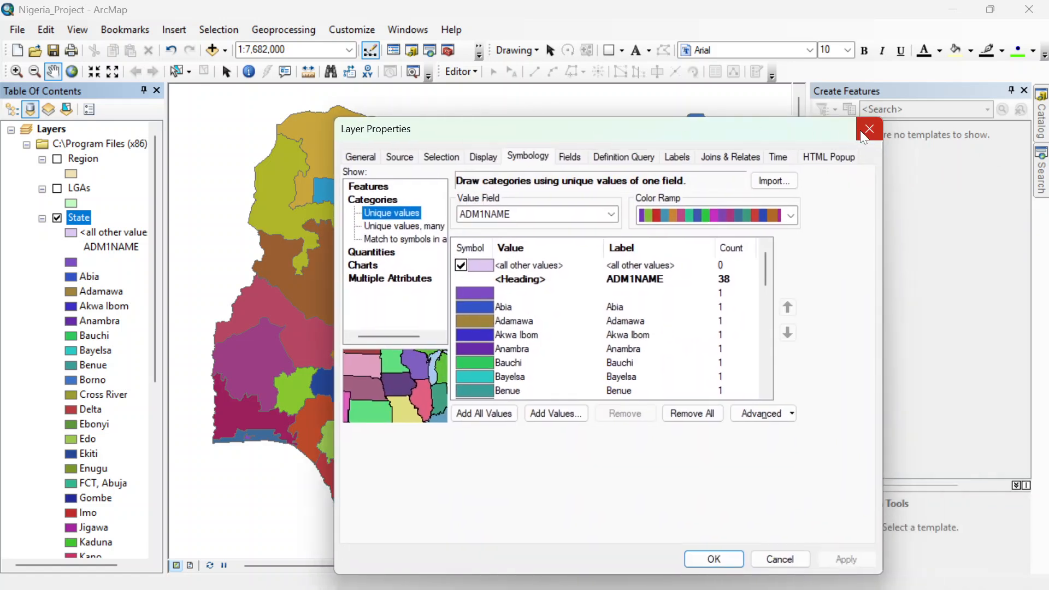
left_click(715, 559)
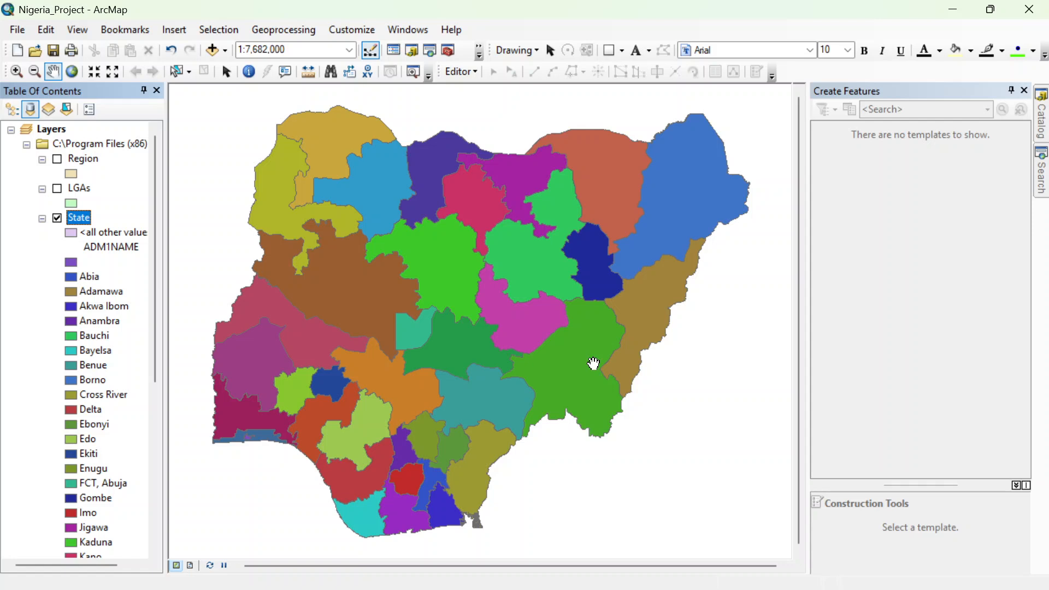
Step: Turn on feature labels for the State layer
right_click(81, 218)
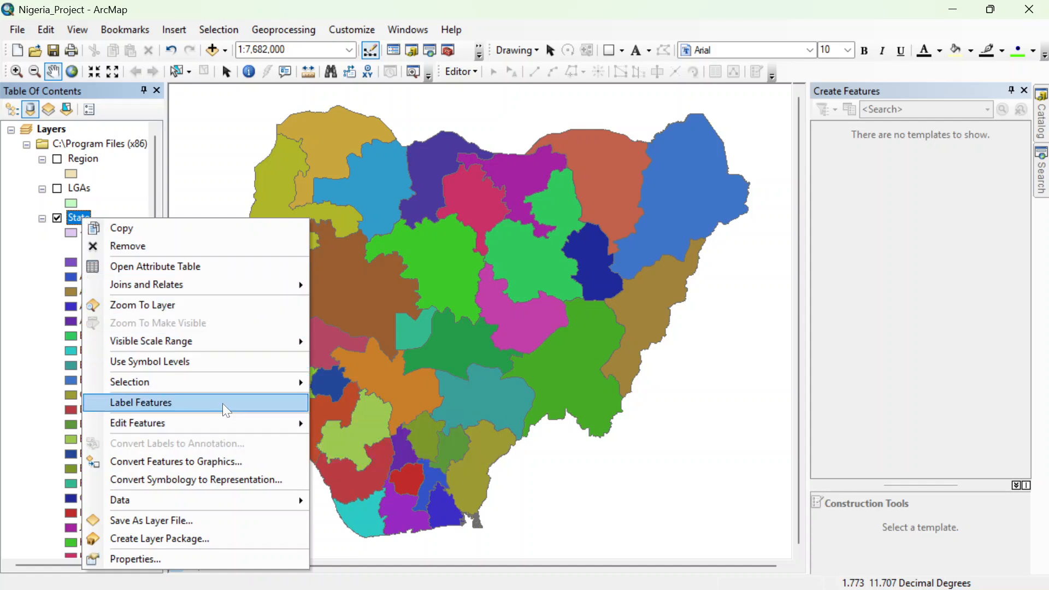
left_click(254, 408)
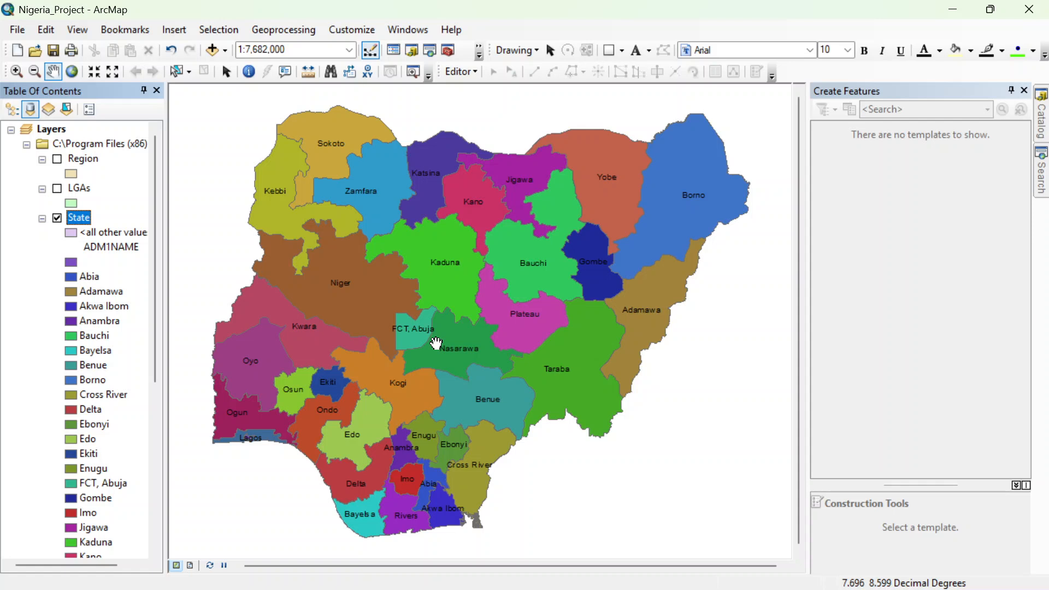
Step: Inspect the labelled states at closer and wider map scales, finishing with the whole country in view
left_click(16, 72)
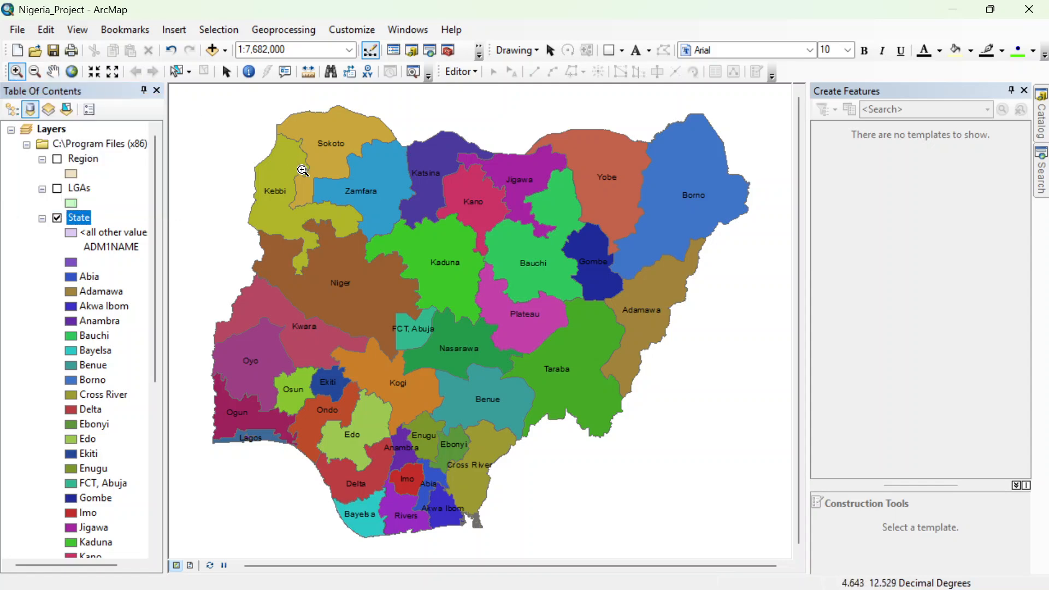
scroll(313, 394, "up", 1)
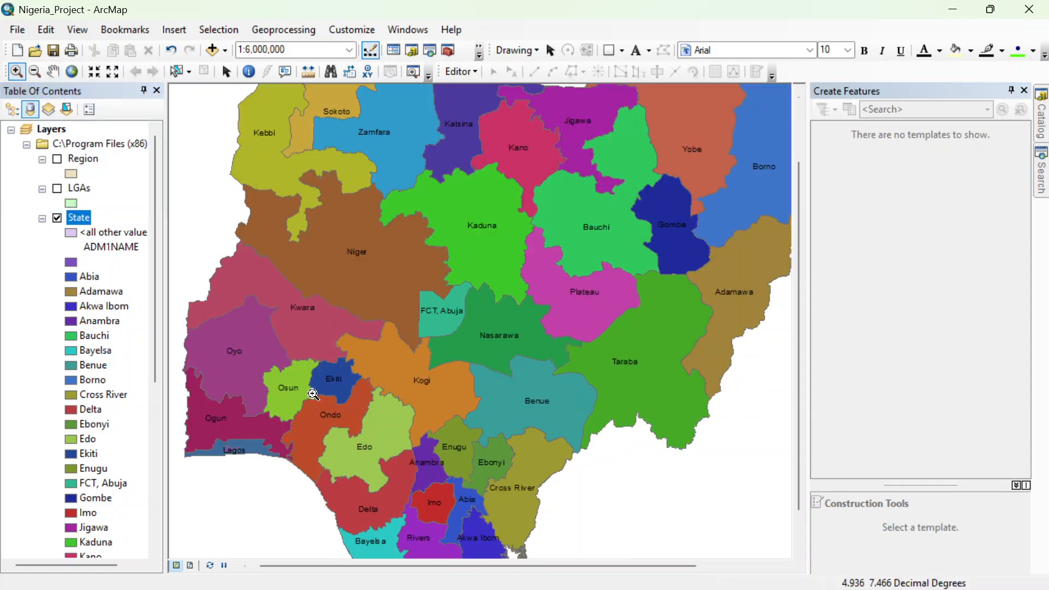
scroll(313, 394, "up", 1)
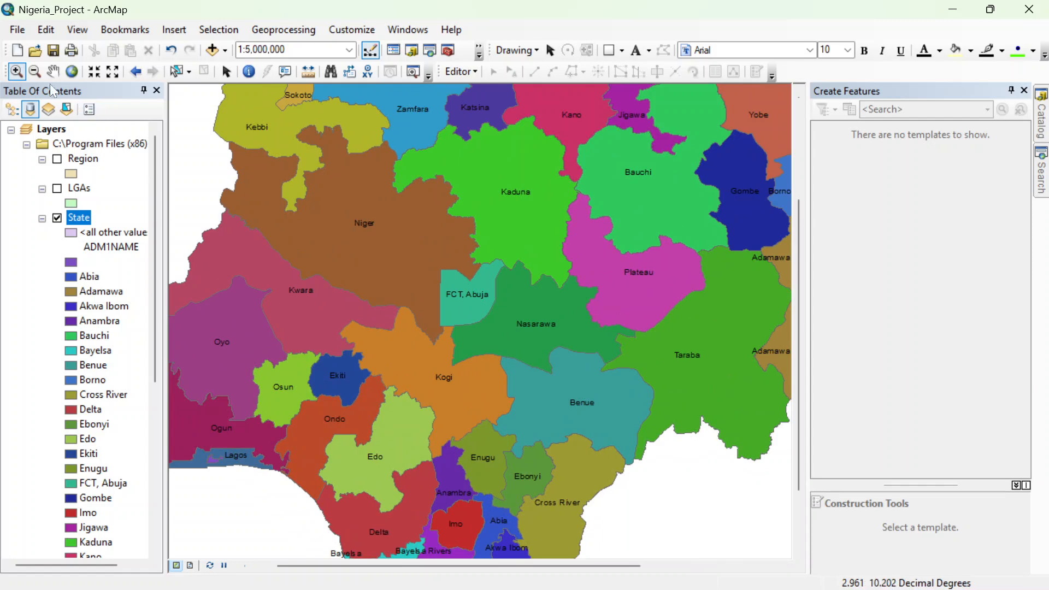
left_click(341, 225)
left_click(506, 286)
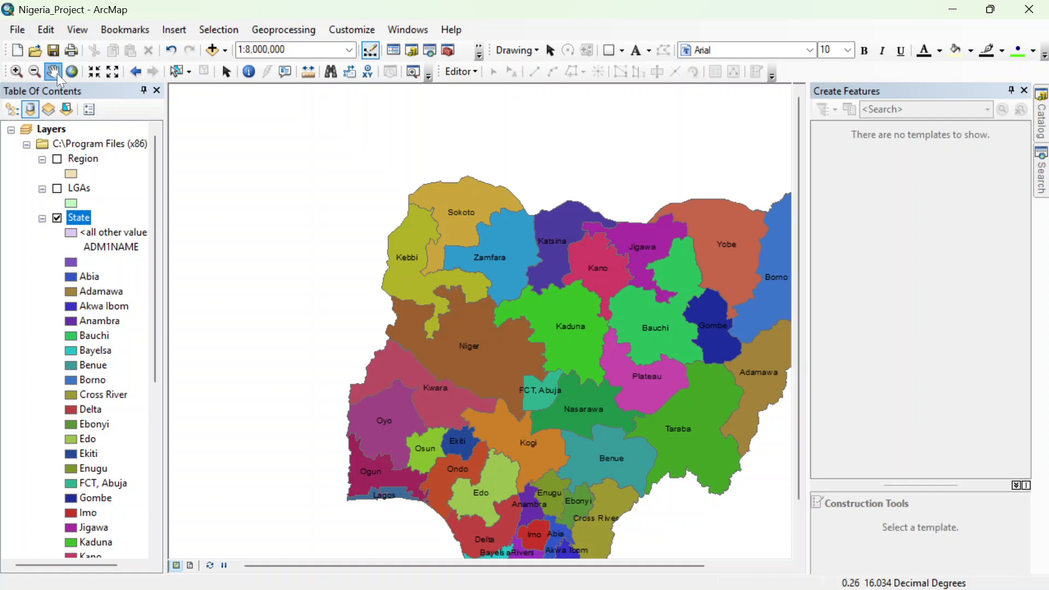
left_click_drag(562, 305, 457, 243)
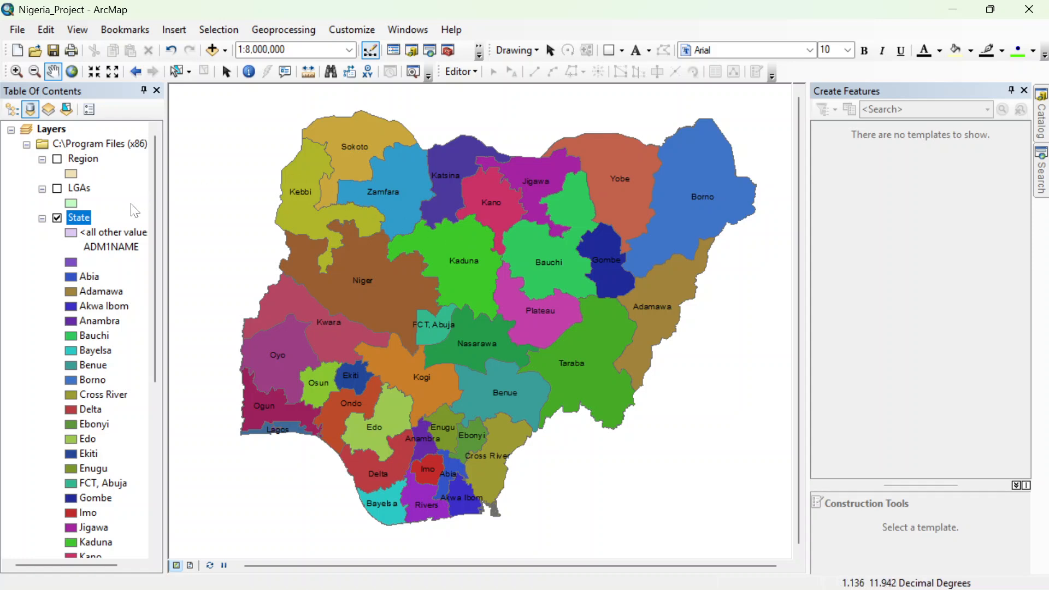
Step: Review the state names and their regions in the State layer's attribute table, and close the table
left_click(79, 217)
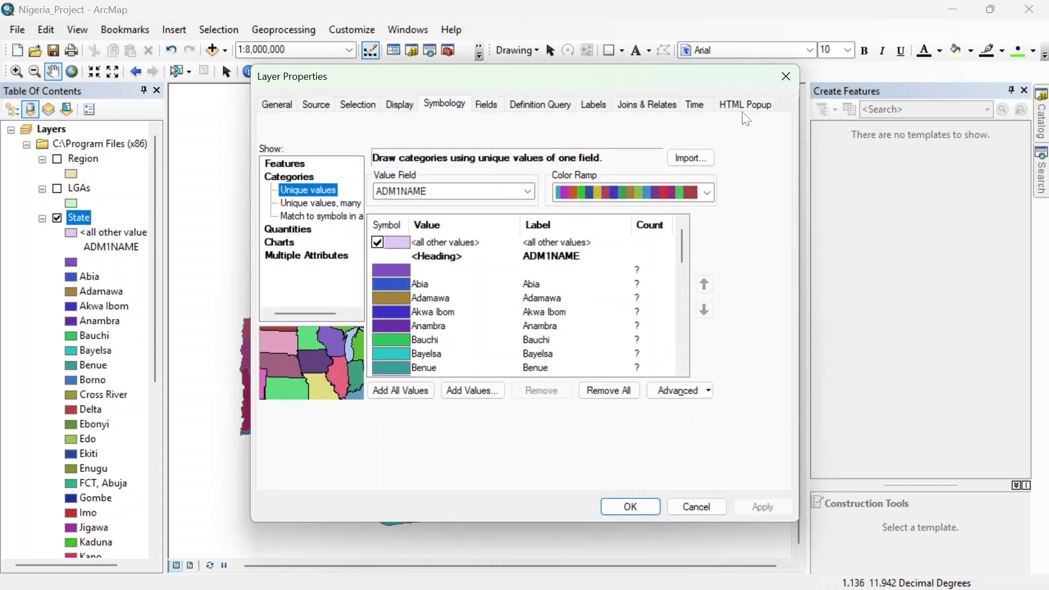
left_click(786, 77)
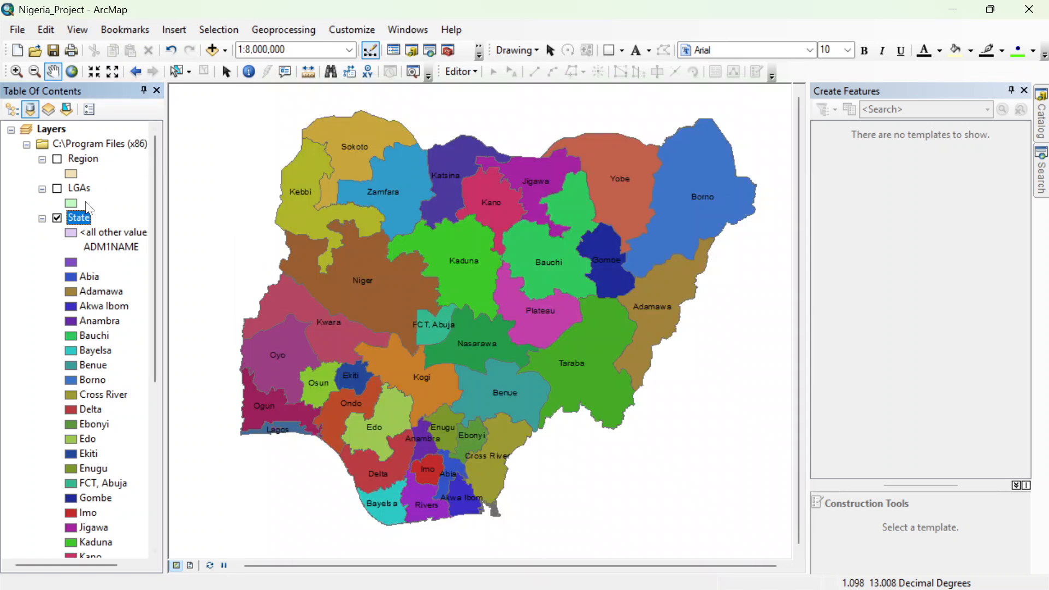
right_click(81, 220)
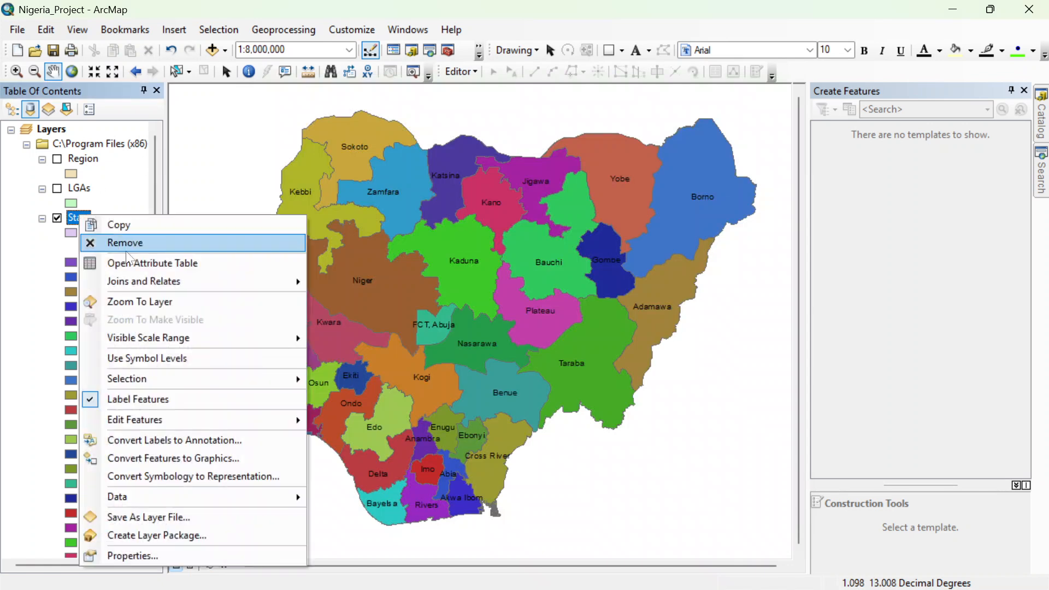
left_click(172, 265)
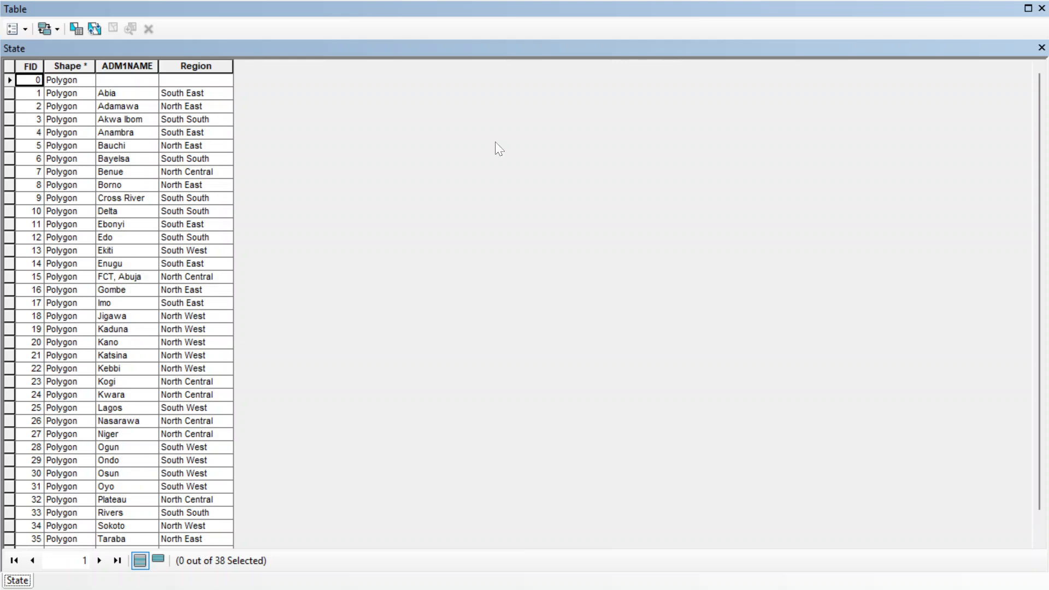
left_click(1041, 8)
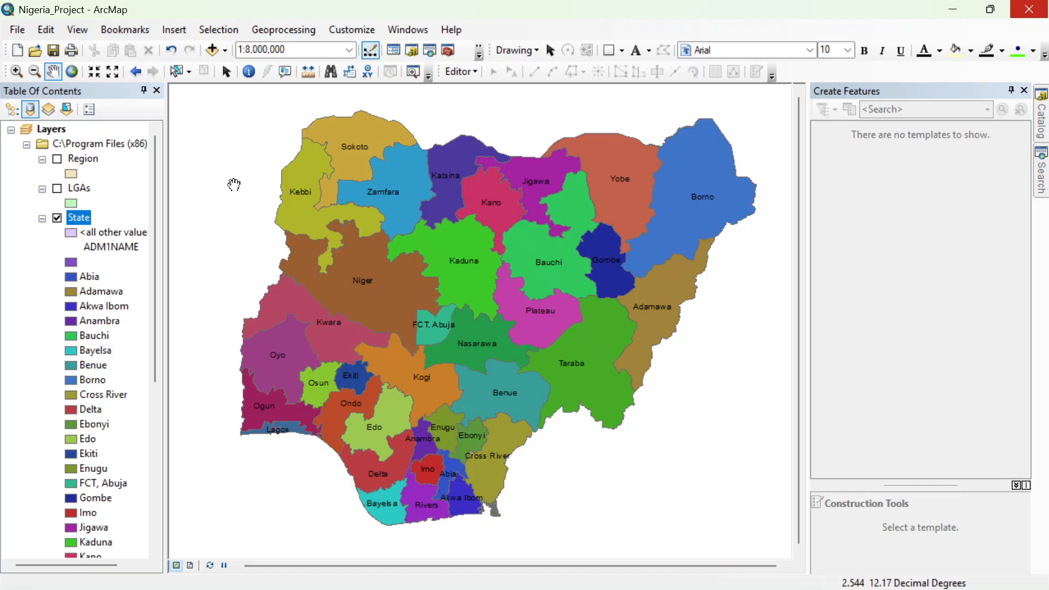
Step: Display the LGAs layer, review its records in the attribute table, close the table, and hide the layer again
left_click(56, 189)
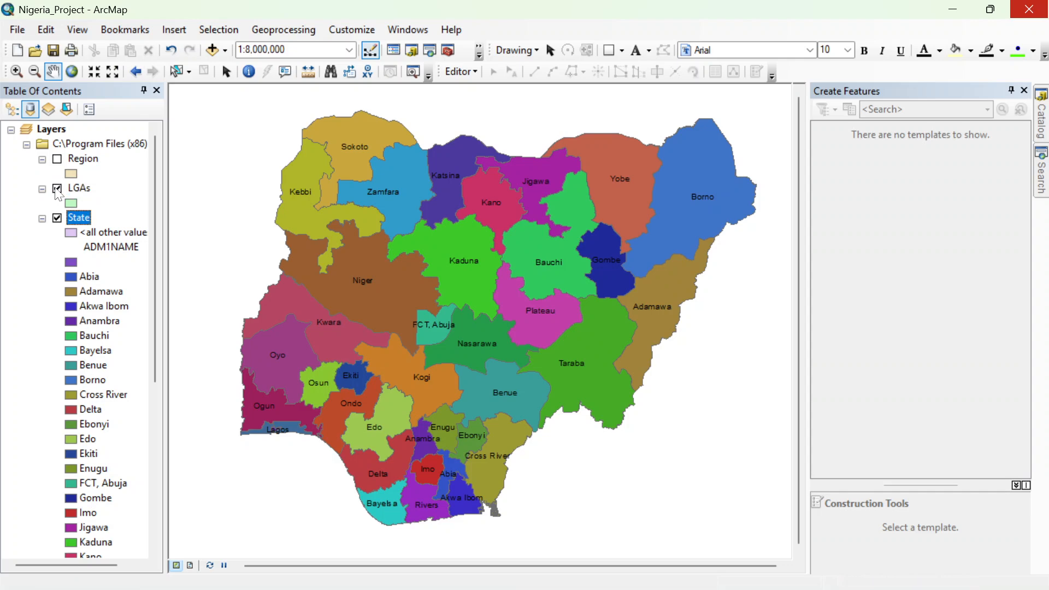
right_click(68, 187)
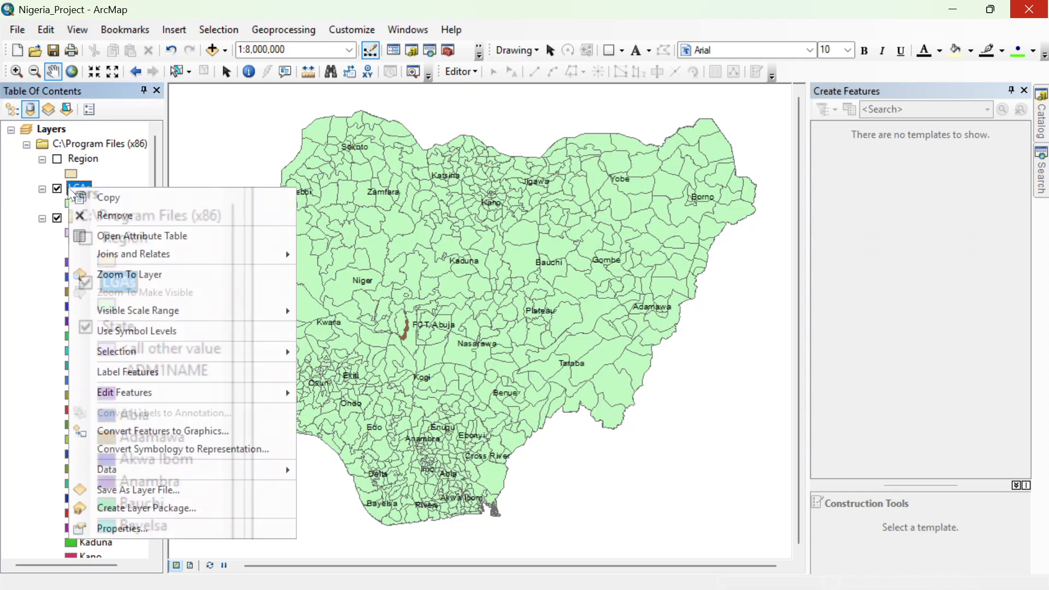
left_click(124, 236)
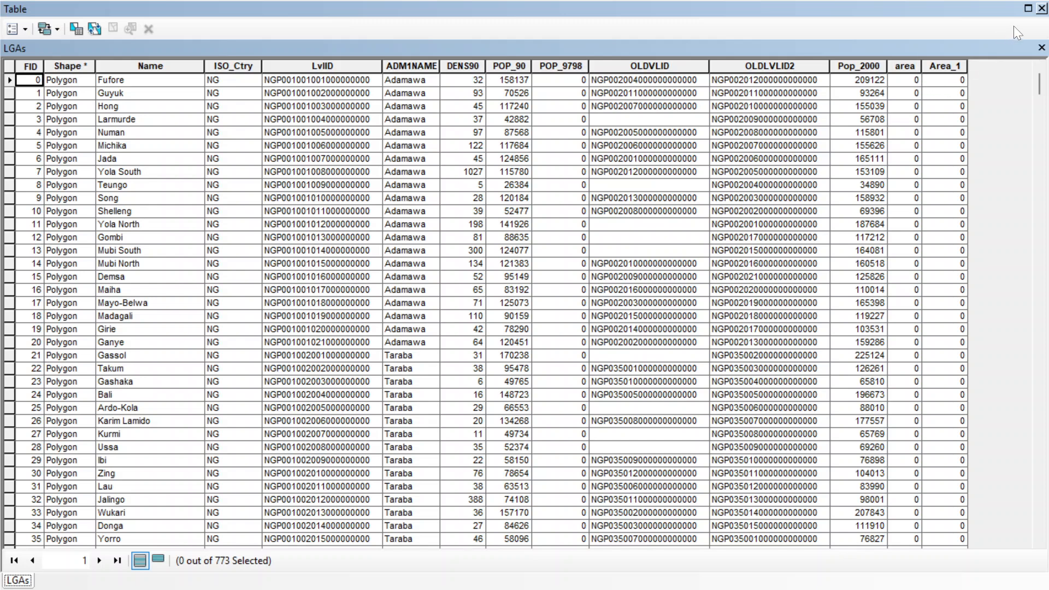
left_click(1042, 8)
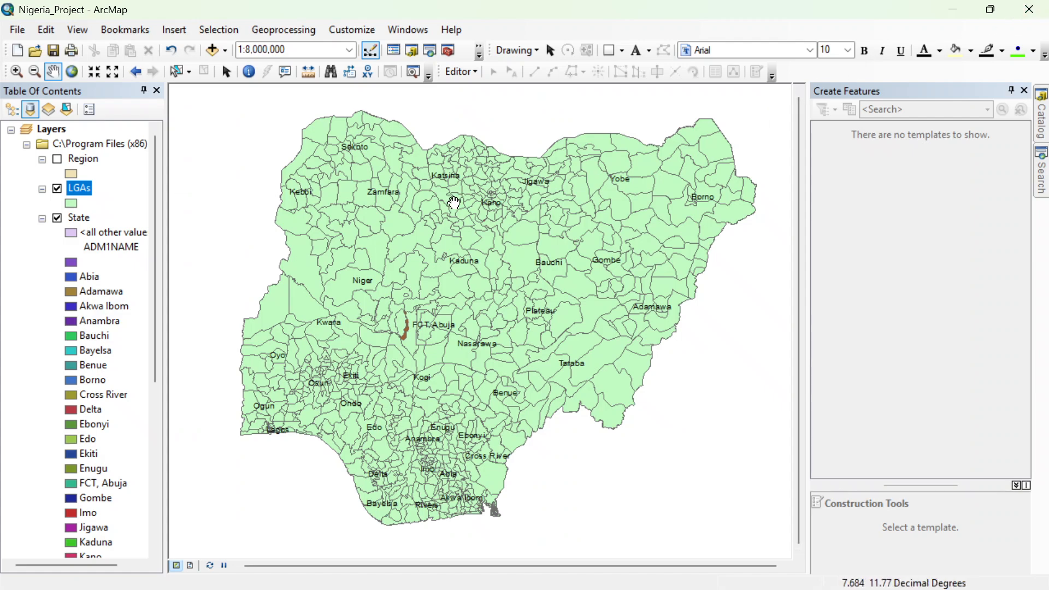
left_click(58, 190)
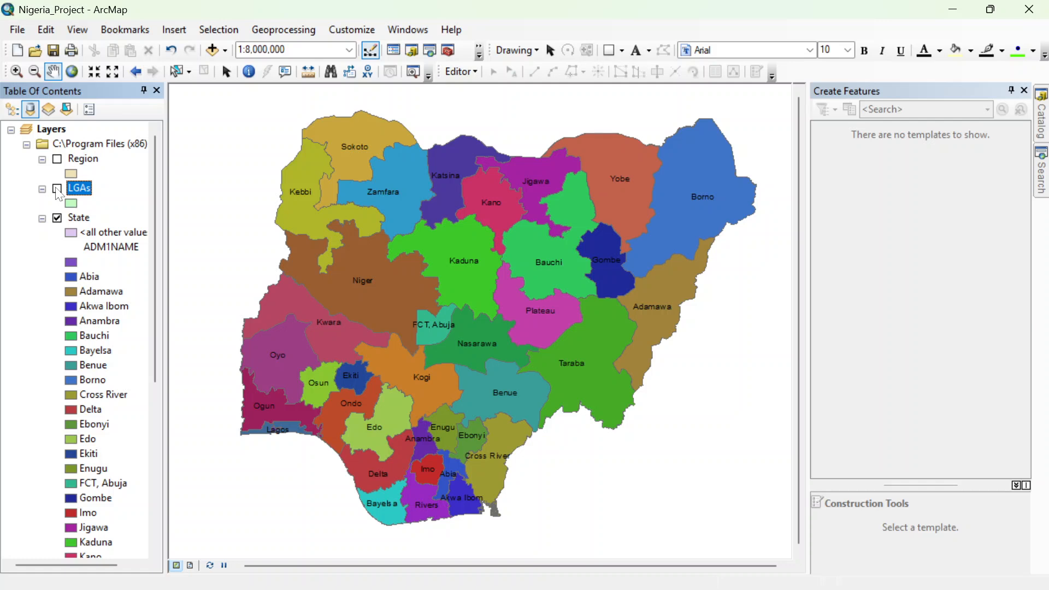
Step: Identify the Sokoto state polygon to examine its attributes, and close the results
left_click(255, 71)
left_click(341, 142)
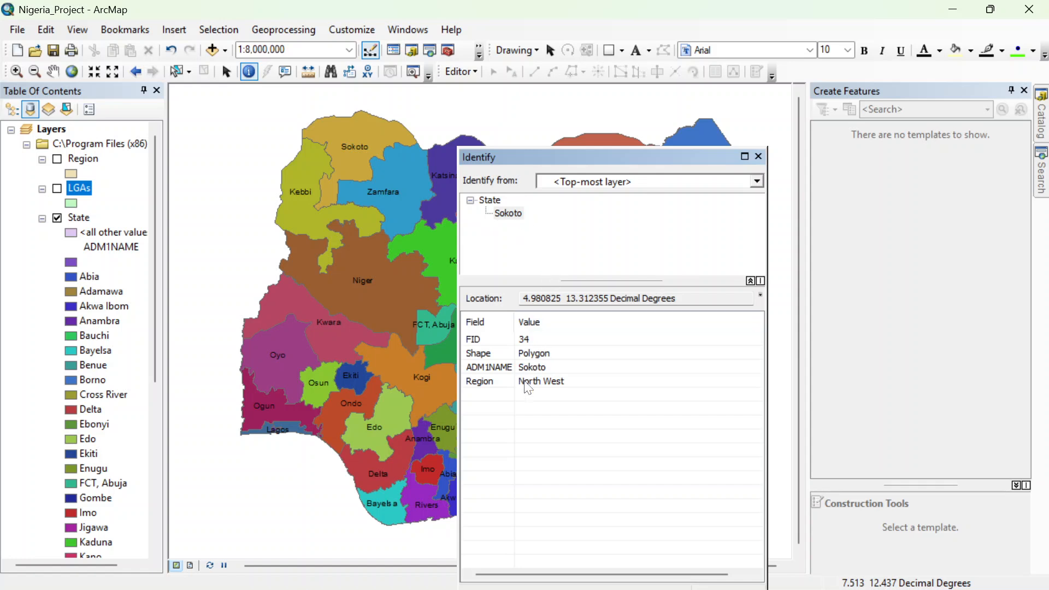
left_click(758, 157)
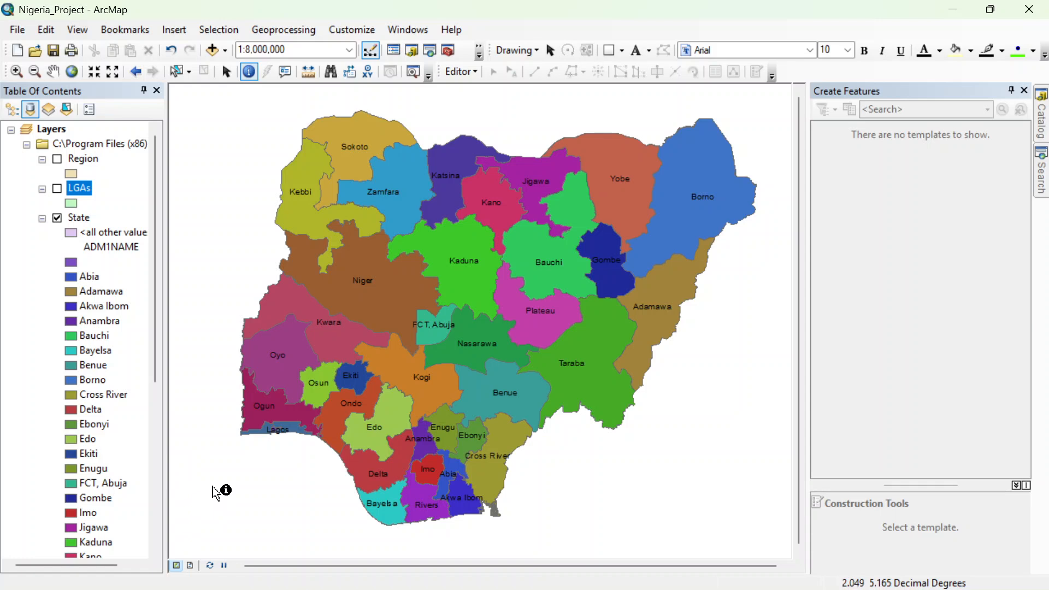
Step: Switch to the page layout, set the map scale to 1:8,000,000, and shift the map so all of Nigeria fits inside the data frame
left_click(190, 564)
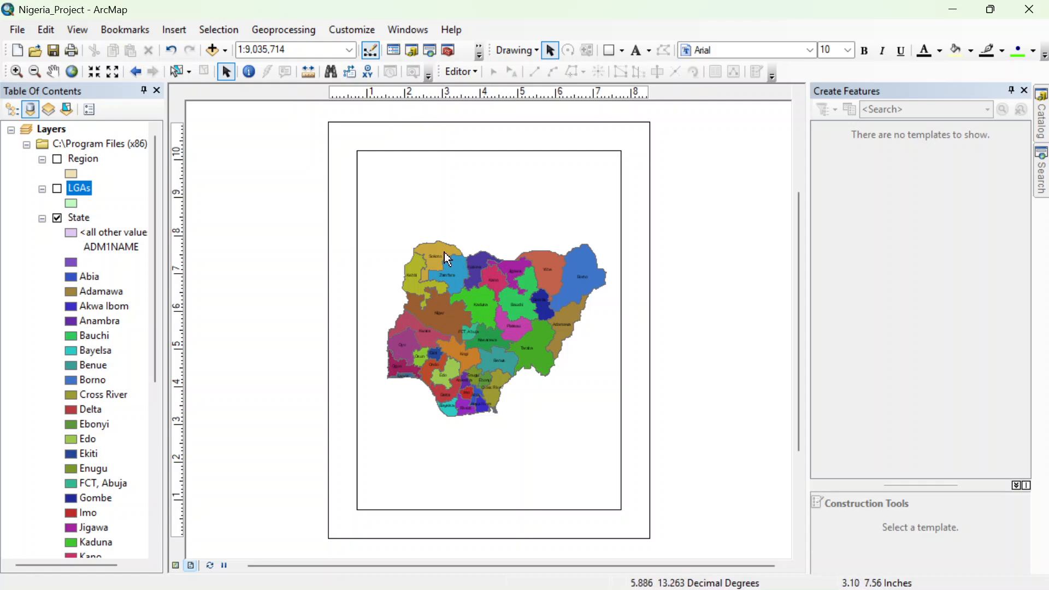
left_click(114, 72)
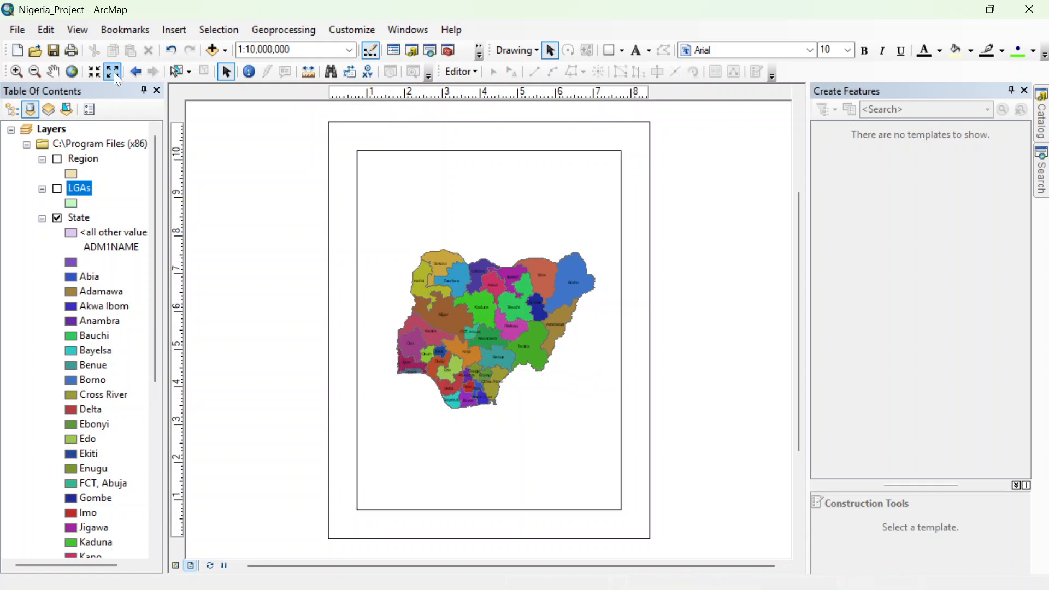
left_click(96, 71)
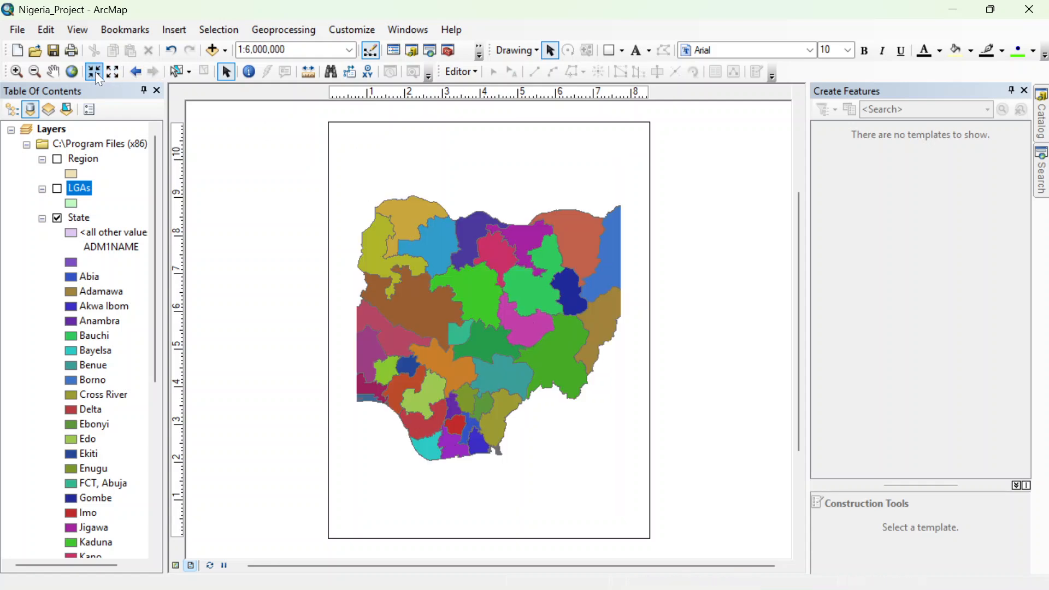
left_click(108, 72)
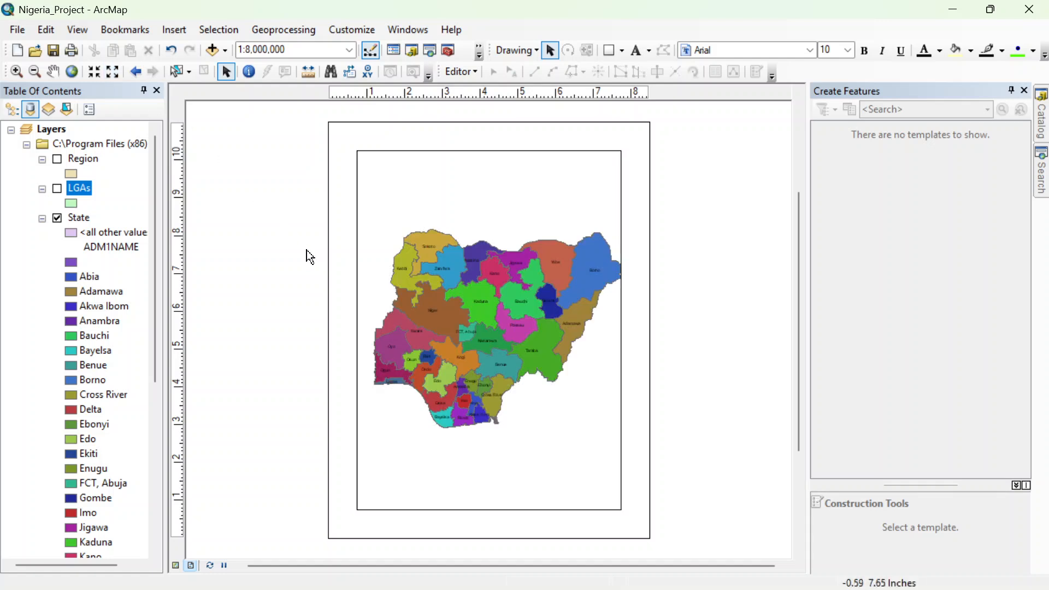
left_click(54, 71)
left_click_drag(463, 323, 456, 299)
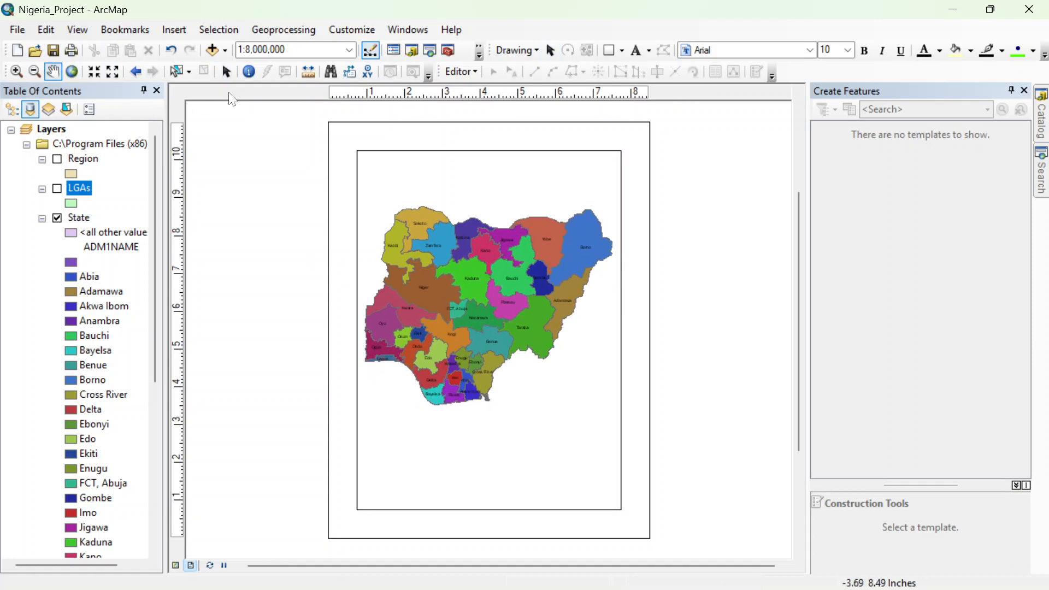
left_click(228, 72)
Step: Insert the title "Map of Nigeria" on the layout page
left_click(173, 31)
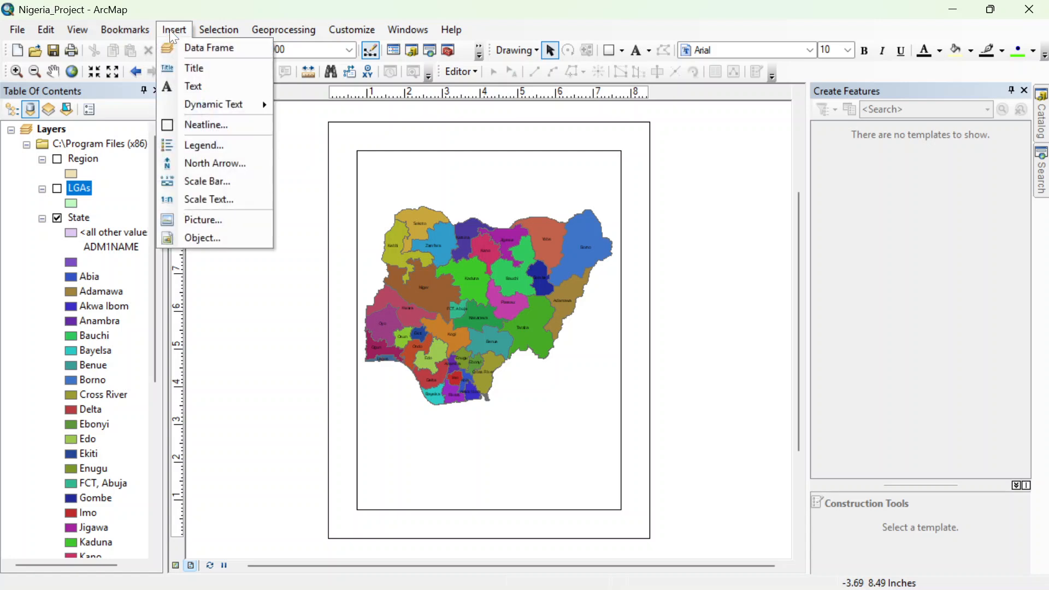
left_click(201, 68)
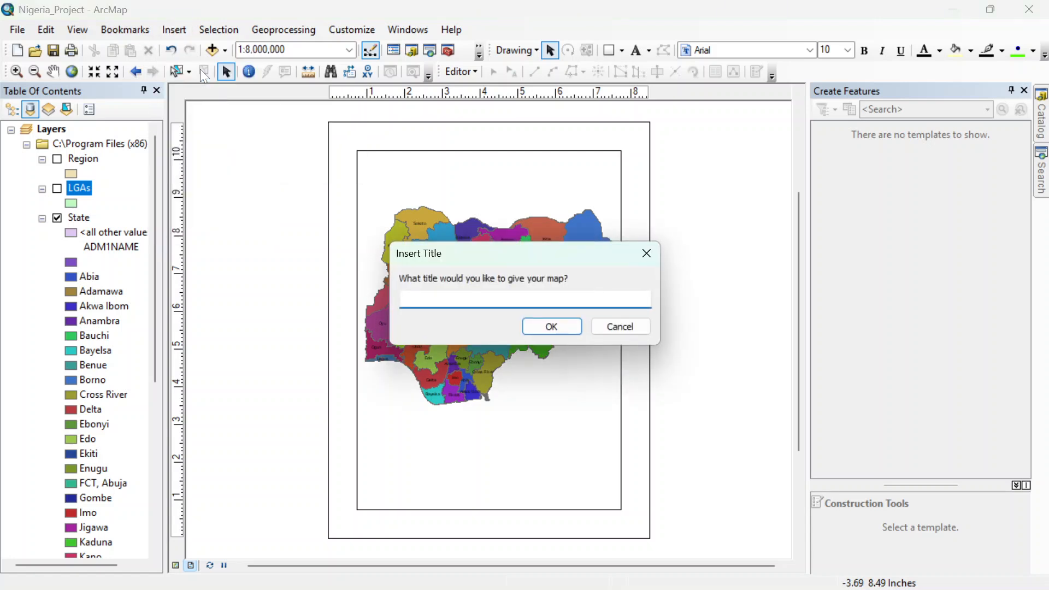
type("Map of Nigeria")
left_click(551, 327)
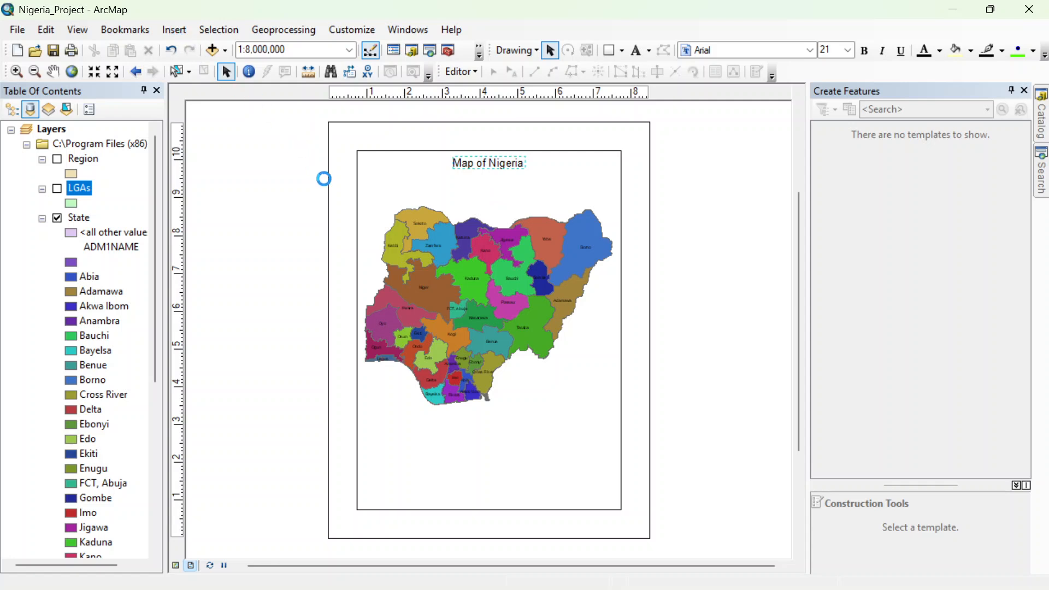
Step: Start a one-column legend containing only the State layer, keeping "Legend" as its title
left_click(174, 28)
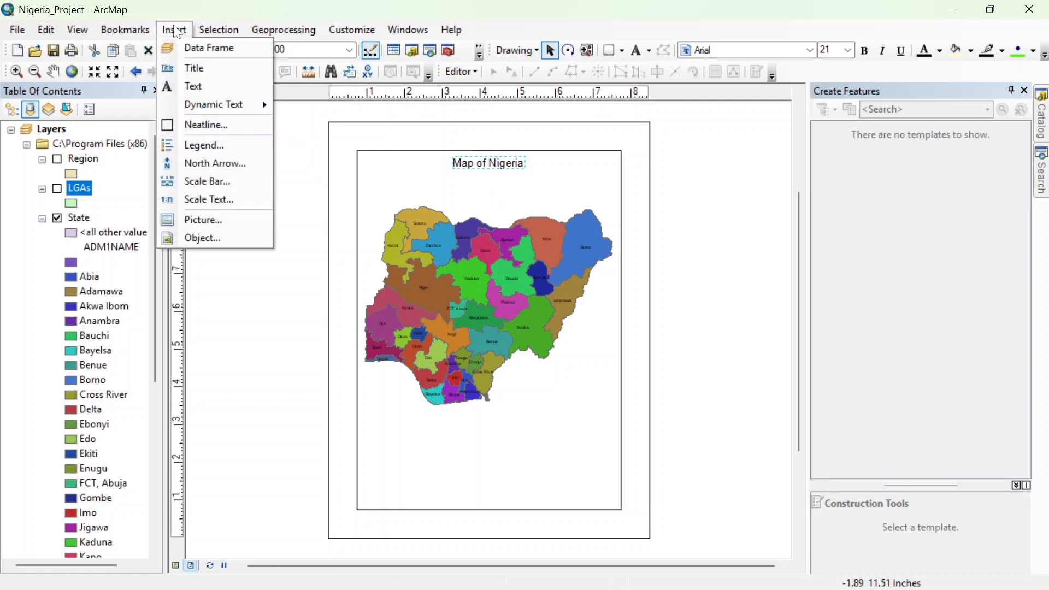
left_click(211, 147)
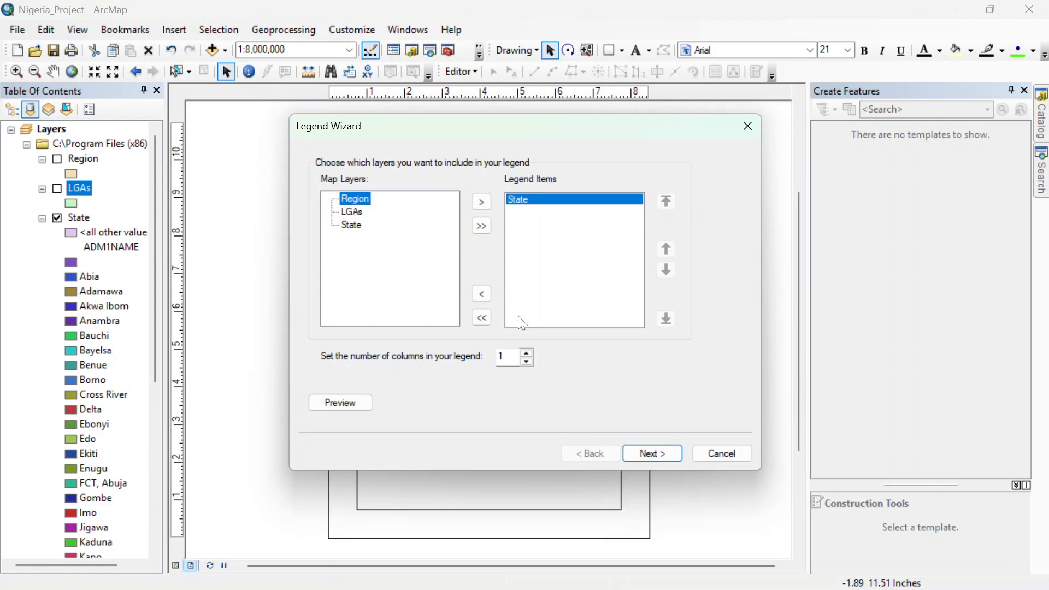
left_click(644, 453)
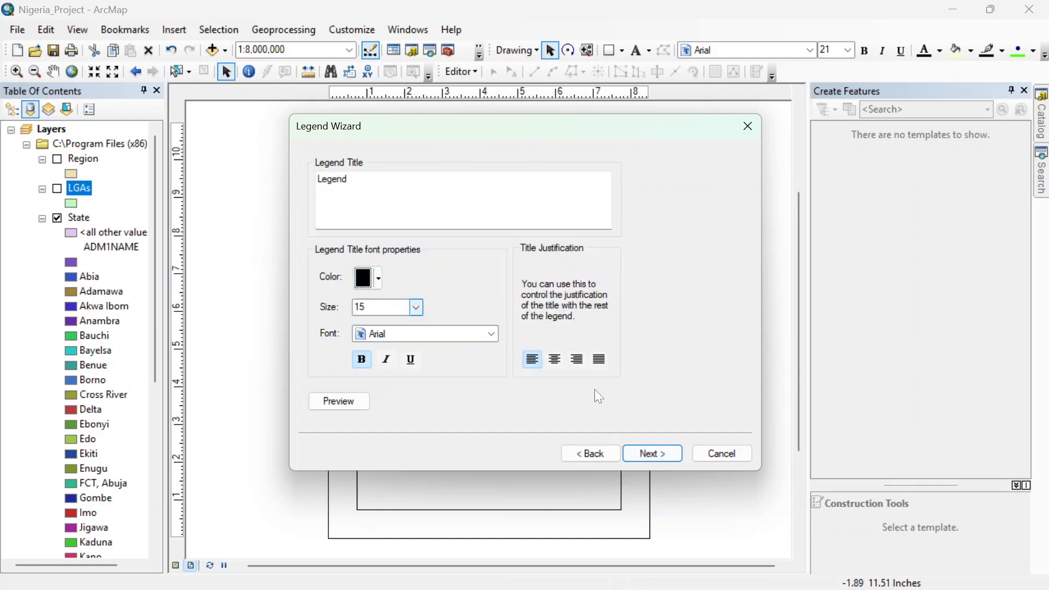
left_click(652, 452)
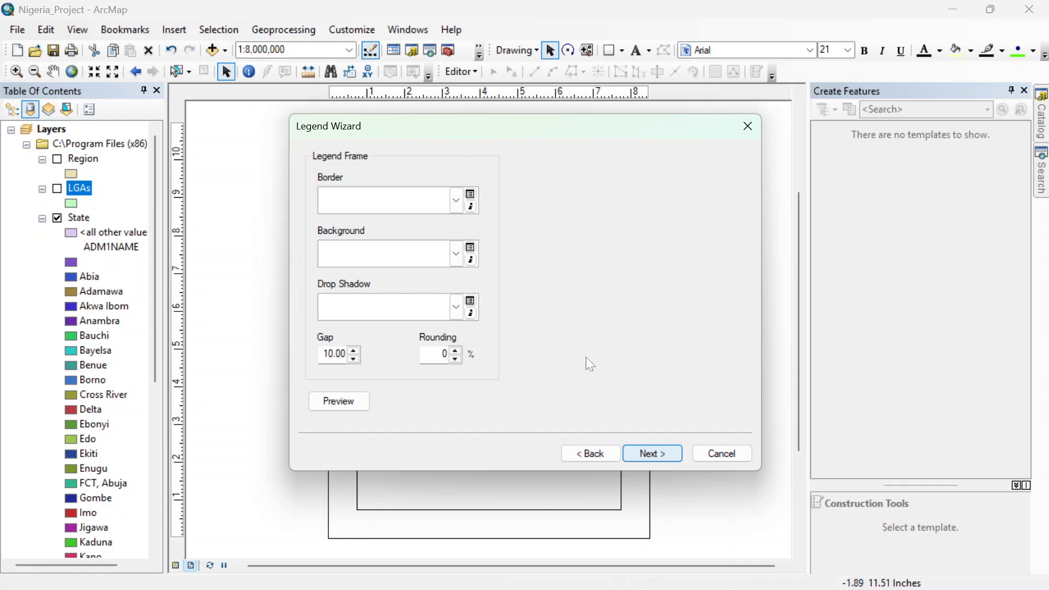
Step: Give the legend a 0.5 Point border with rounded corners, keep the default patch settings, and build it
left_click(457, 200)
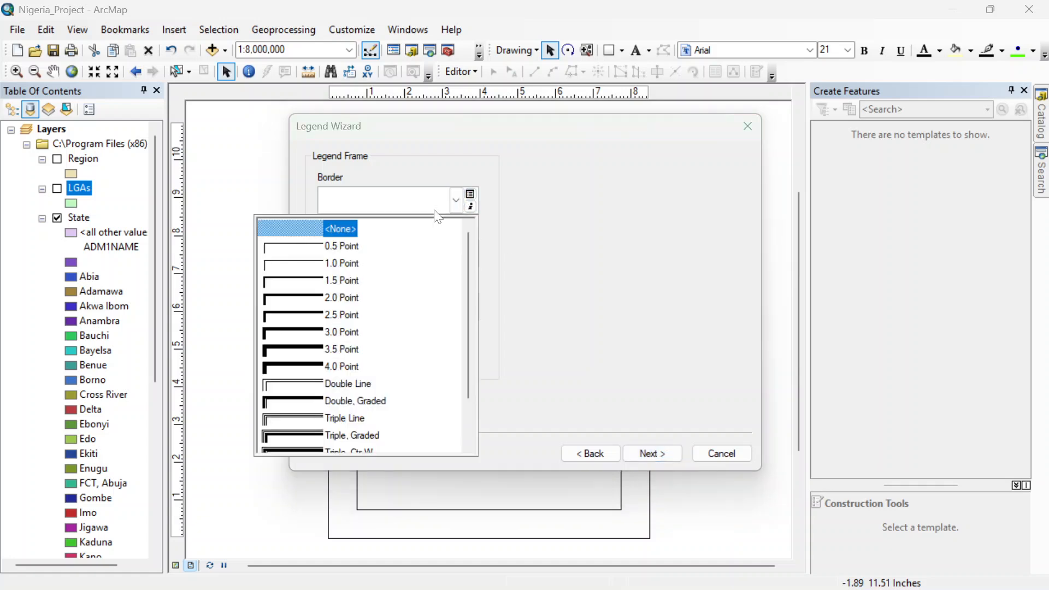
left_click(328, 244)
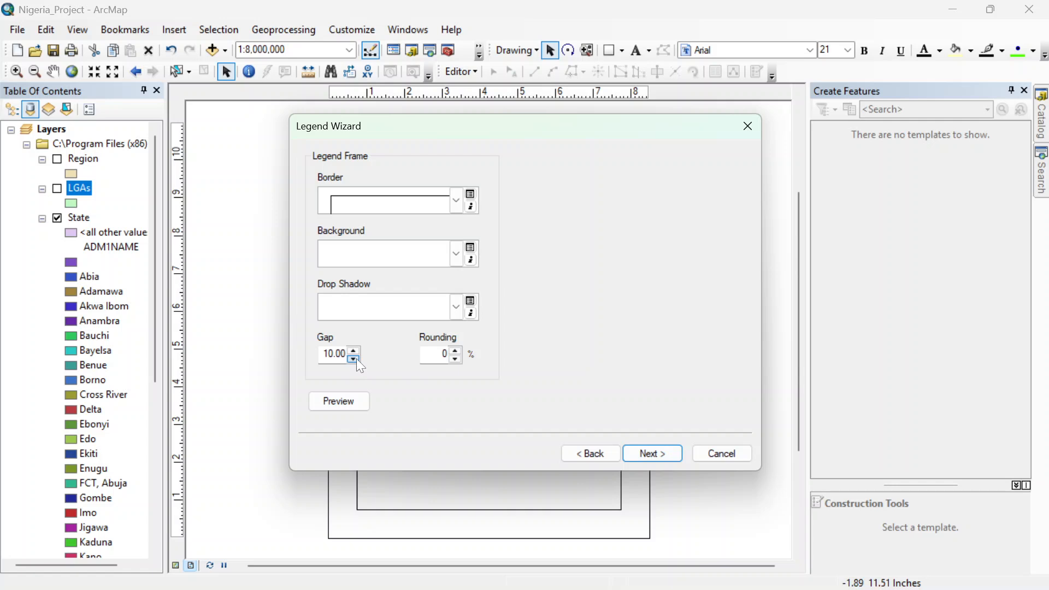
triple_click(457, 350)
left_click(642, 453)
left_click(642, 453)
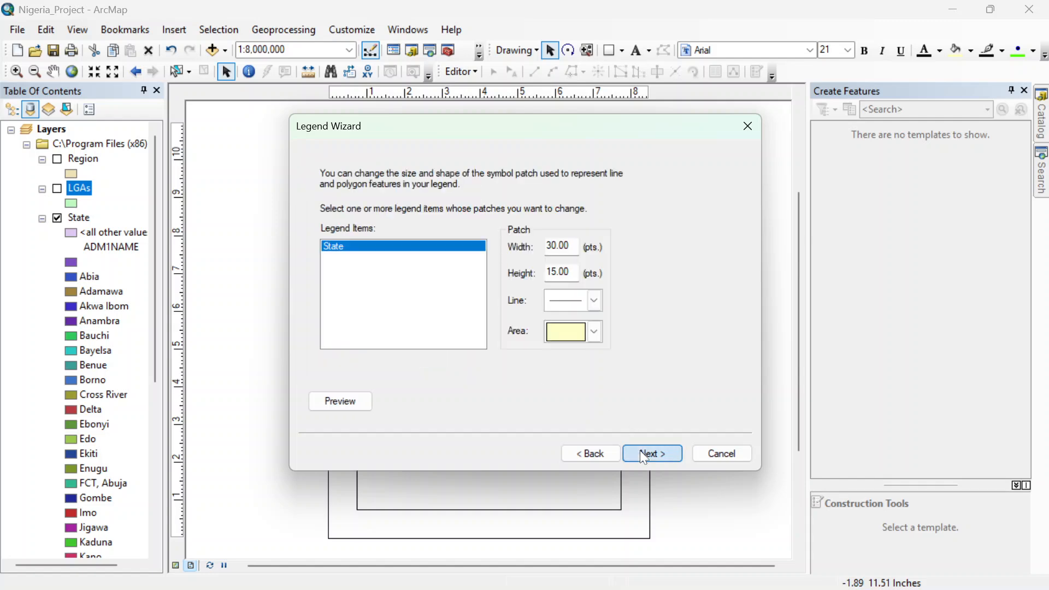
left_click(643, 455)
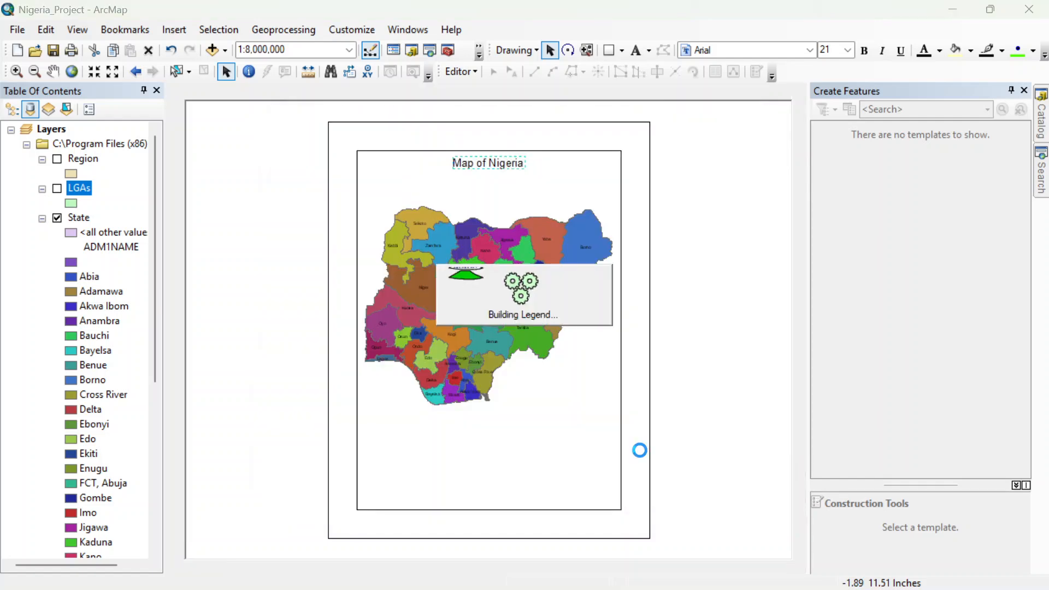
Step: Shrink the legend and move it off the map to the right side of the data frame
left_click_drag(447, 215, 623, 433)
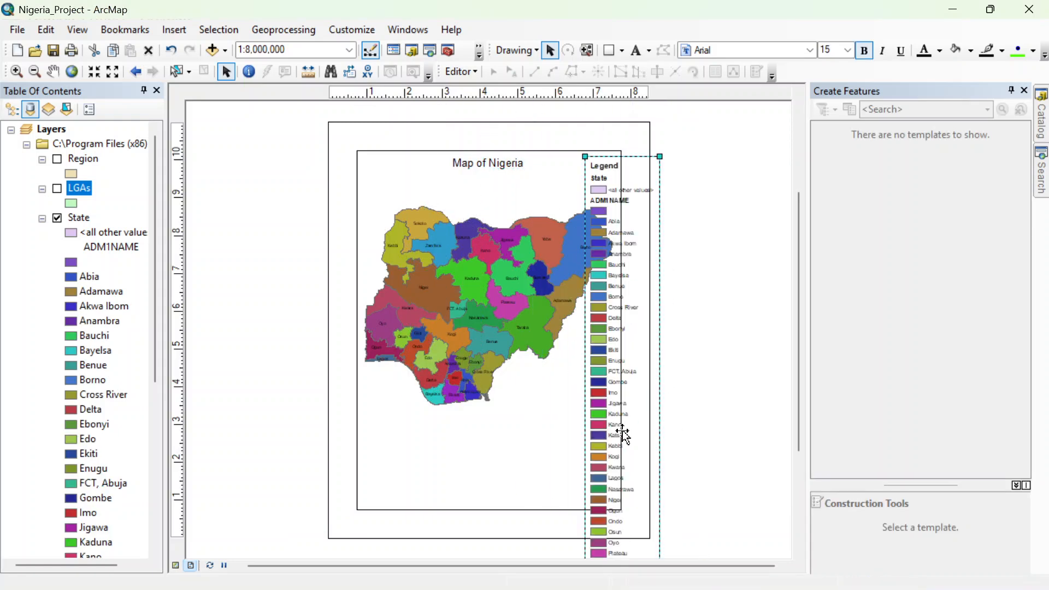
left_click_drag(584, 157, 633, 273)
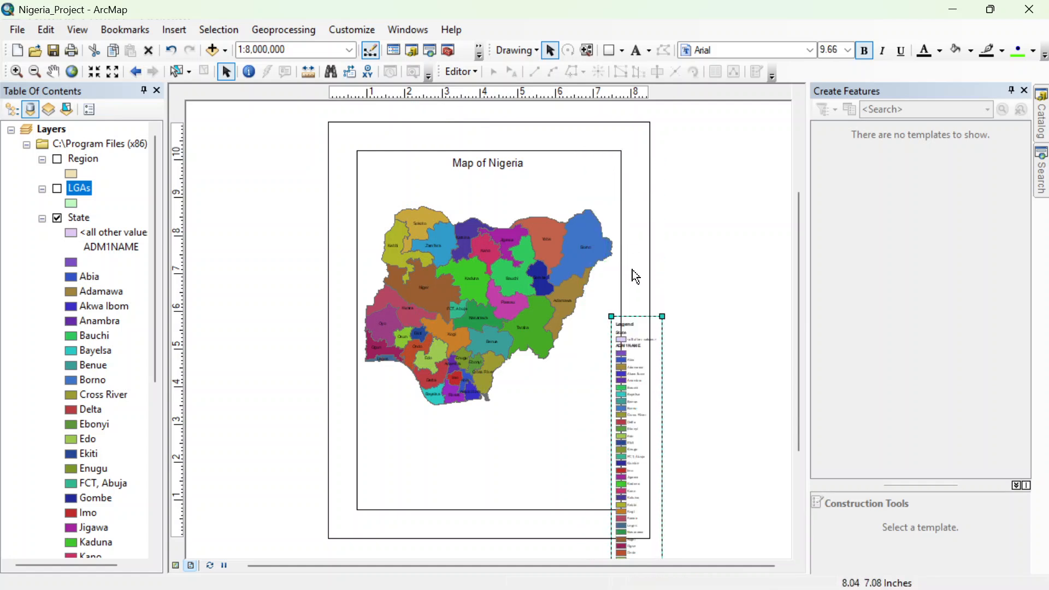
left_click_drag(634, 344, 575, 151)
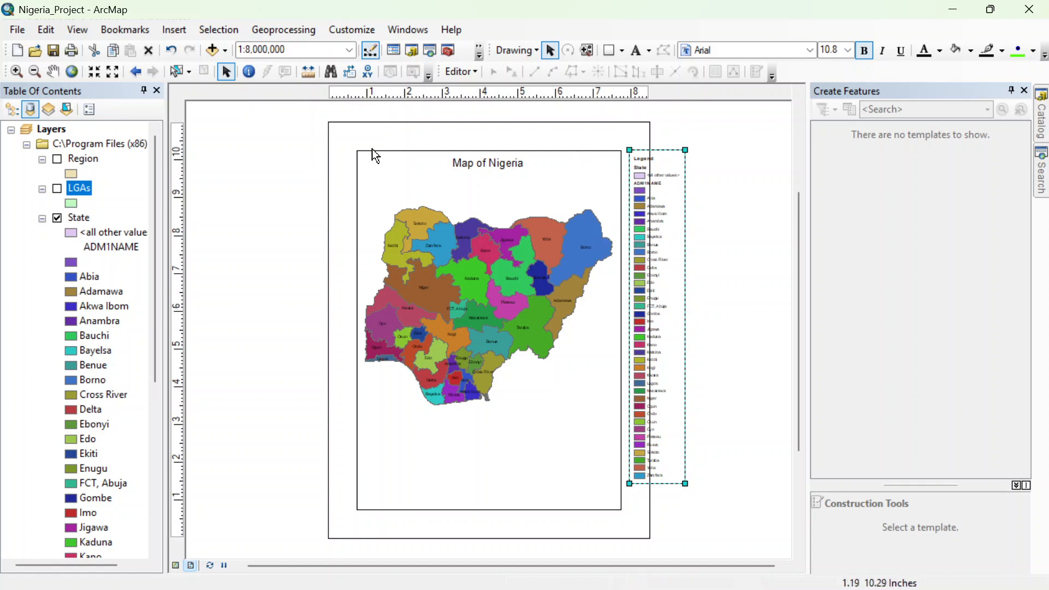
Step: Insert a four-point compass north arrow marked N, E, S and W, and place it just above the legend
left_click(176, 31)
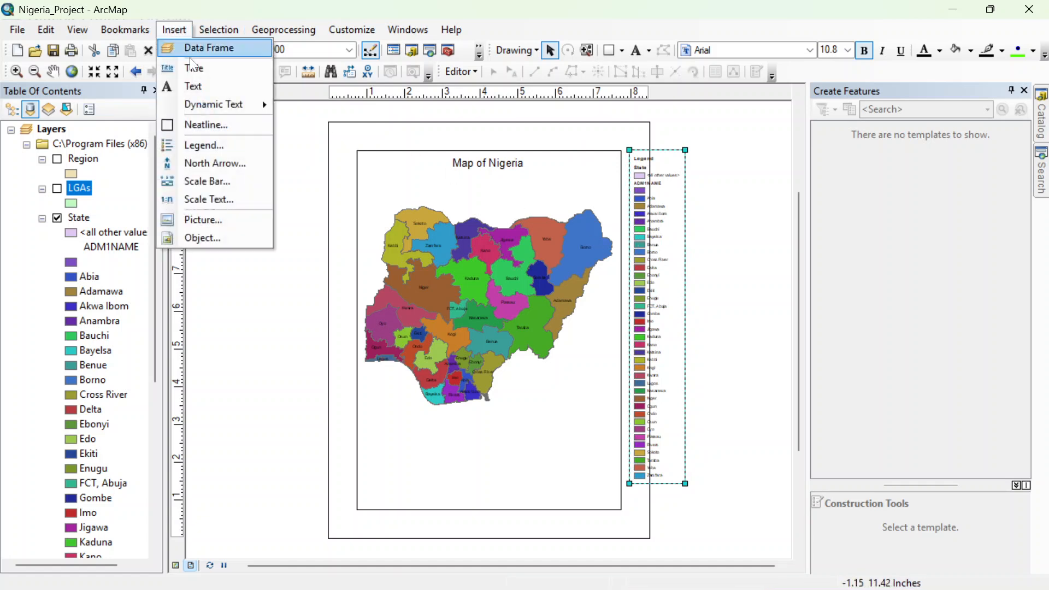
left_click(217, 165)
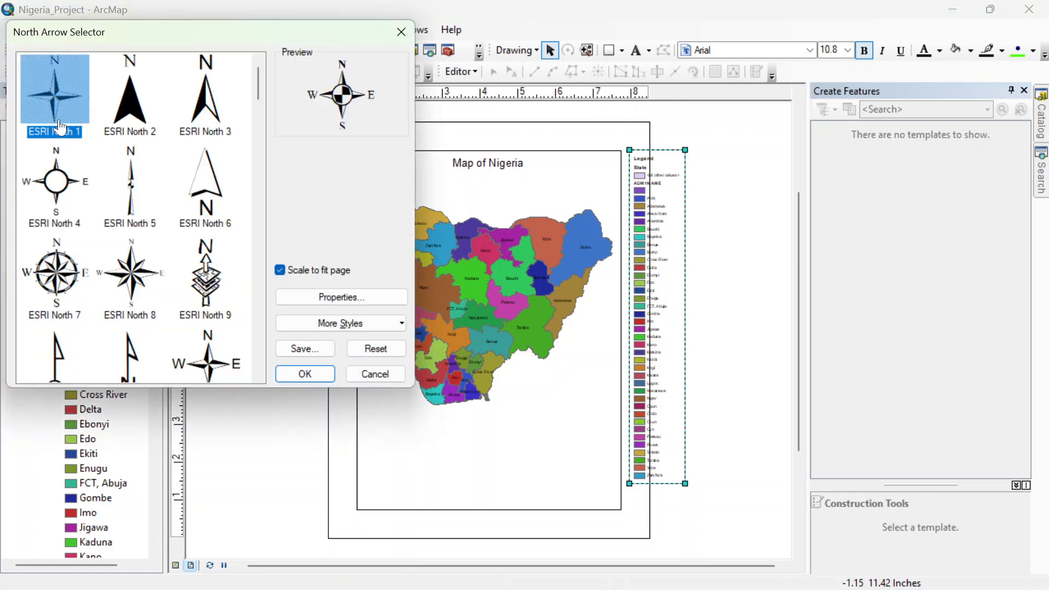
left_click(319, 373)
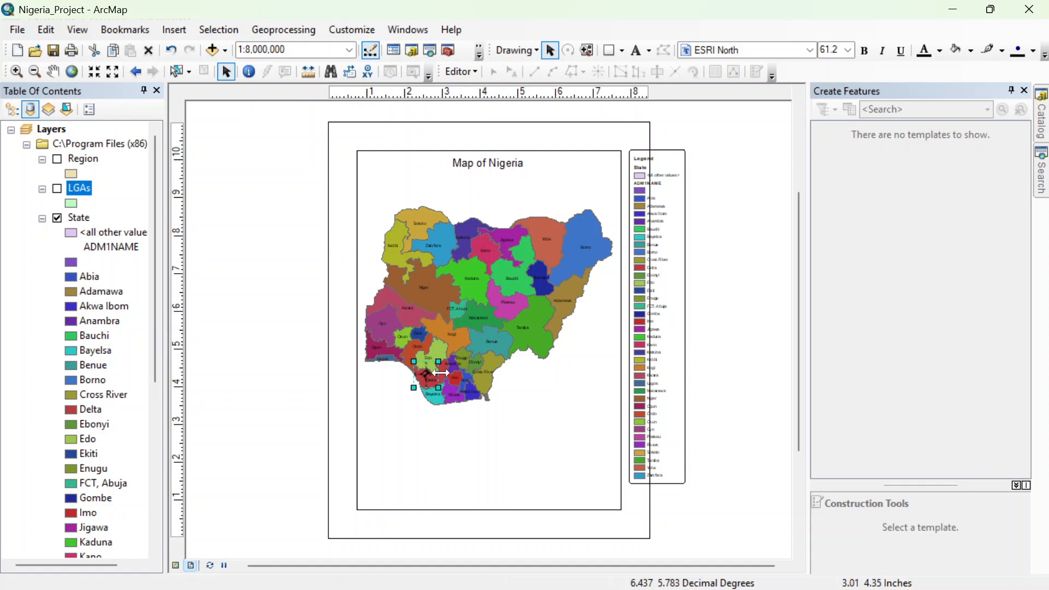
left_click_drag(435, 368, 628, 136)
Step: Reduce the data frame and move it toward the page's upper-left corner, keeping the whole country visible inside it
left_click(513, 232)
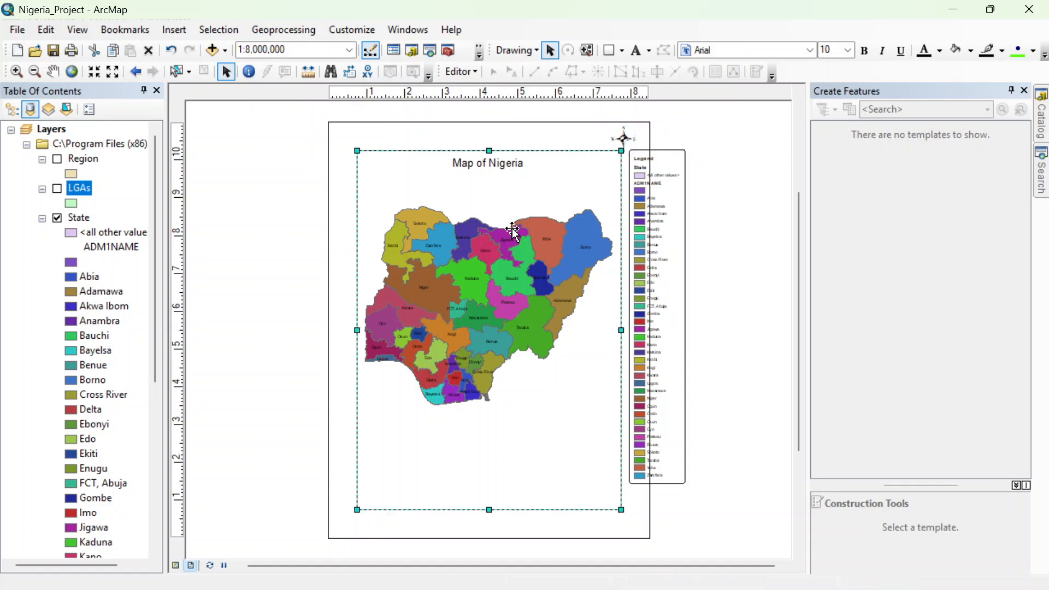
left_click_drag(356, 151, 383, 165)
left_click_drag(442, 229, 401, 202)
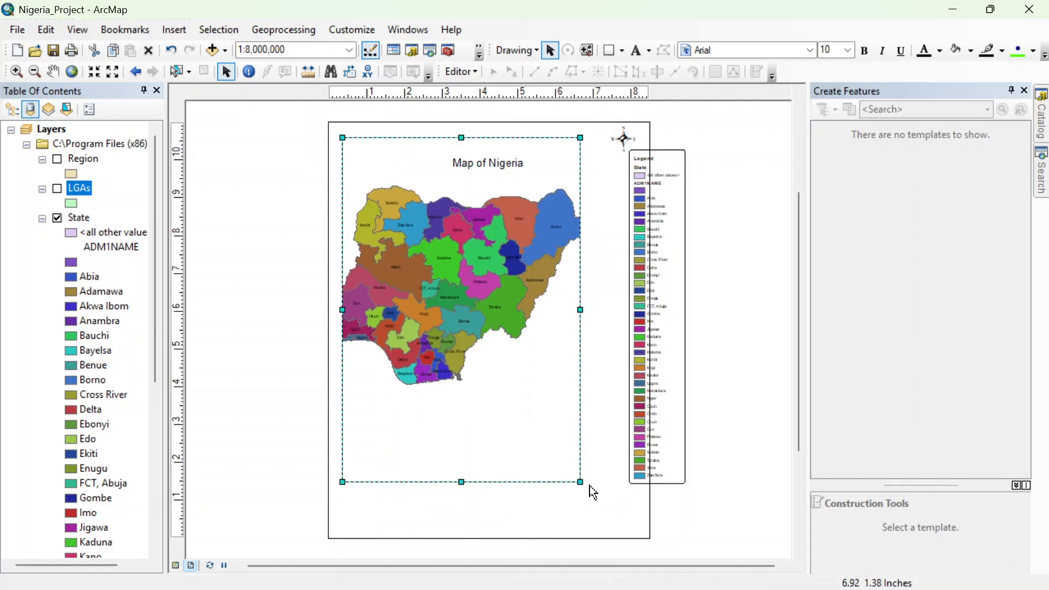
left_click_drag(582, 485, 601, 504)
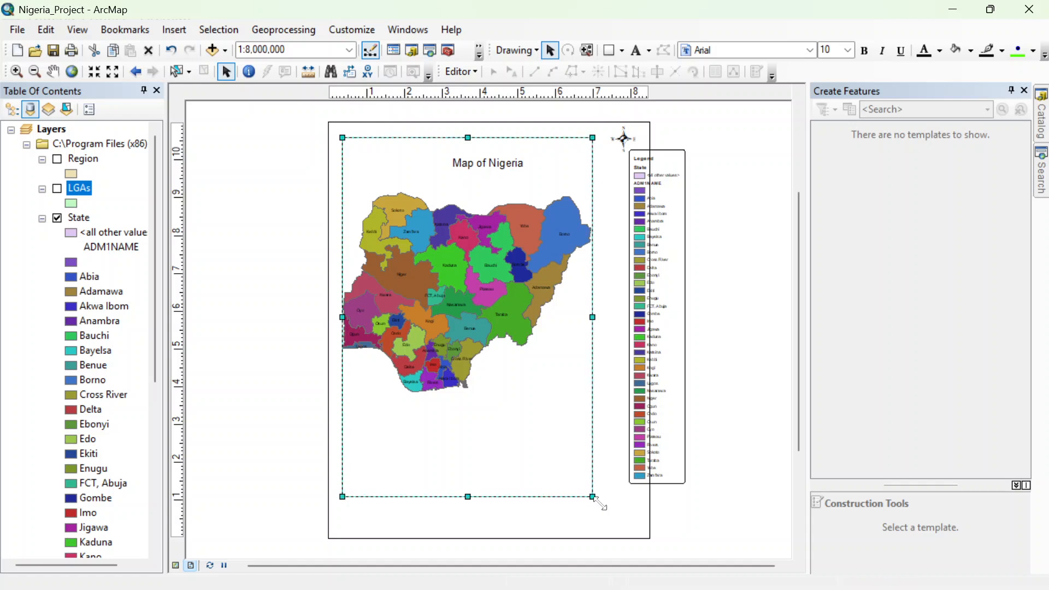
Step: Move the legend left and slightly down so it sits against the data frame's right edge, beneath the north arrow
left_click(664, 338)
left_click_drag(665, 342, 638, 353)
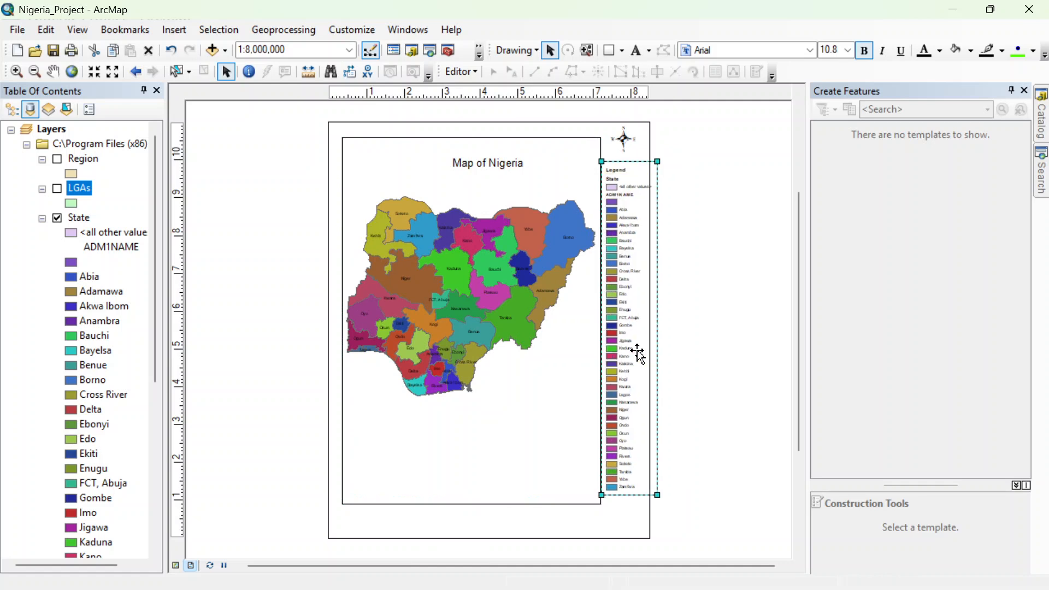
left_click_drag(637, 353, 635, 358)
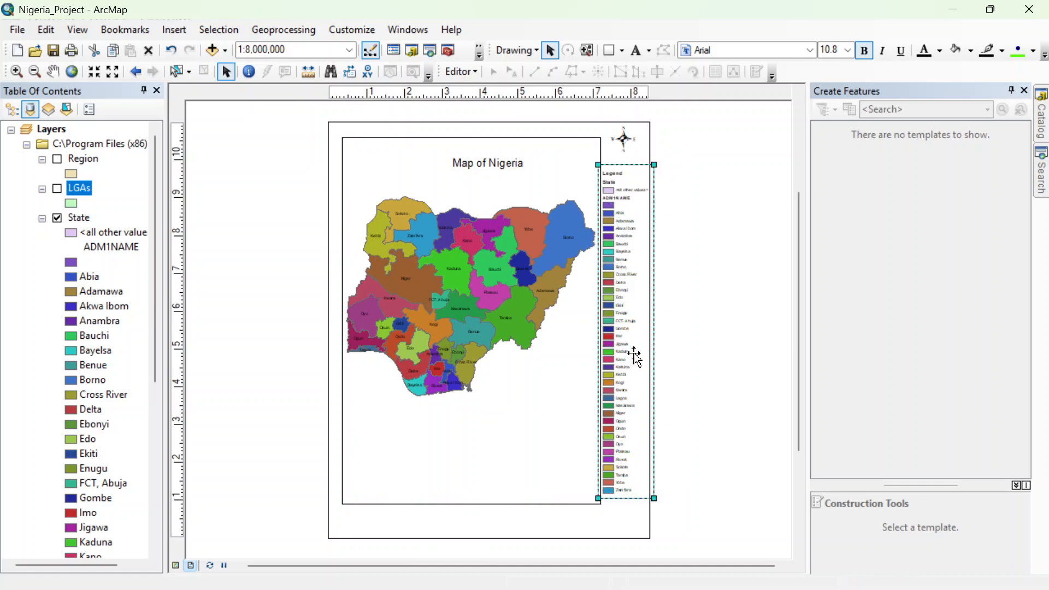
Step: Shift the data frame slightly left, away from the legend, and lower the north arrow slightly
left_click(505, 314)
left_click_drag(502, 316, 495, 316)
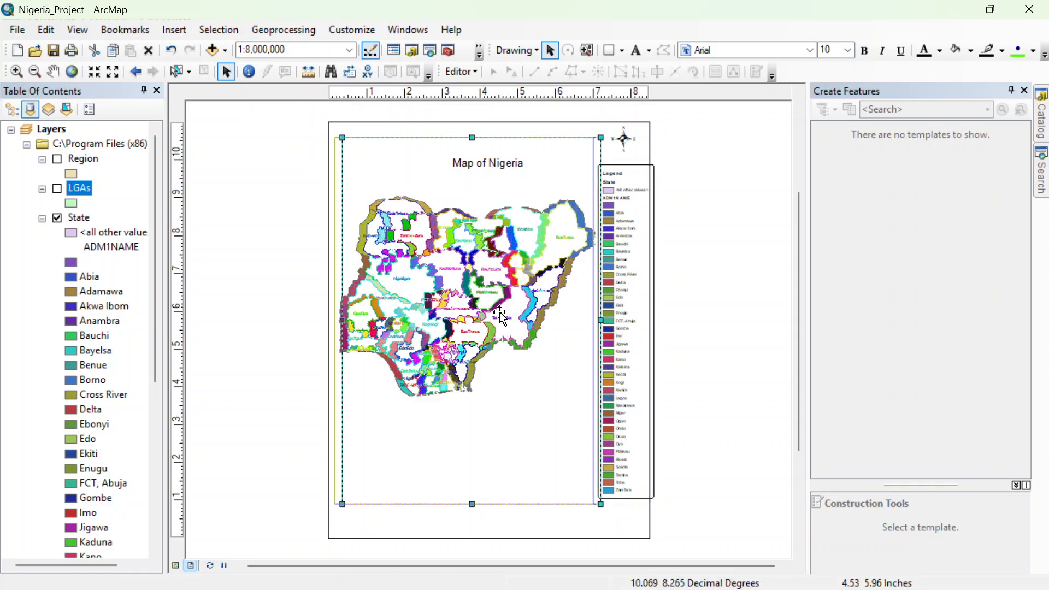
left_click(623, 274)
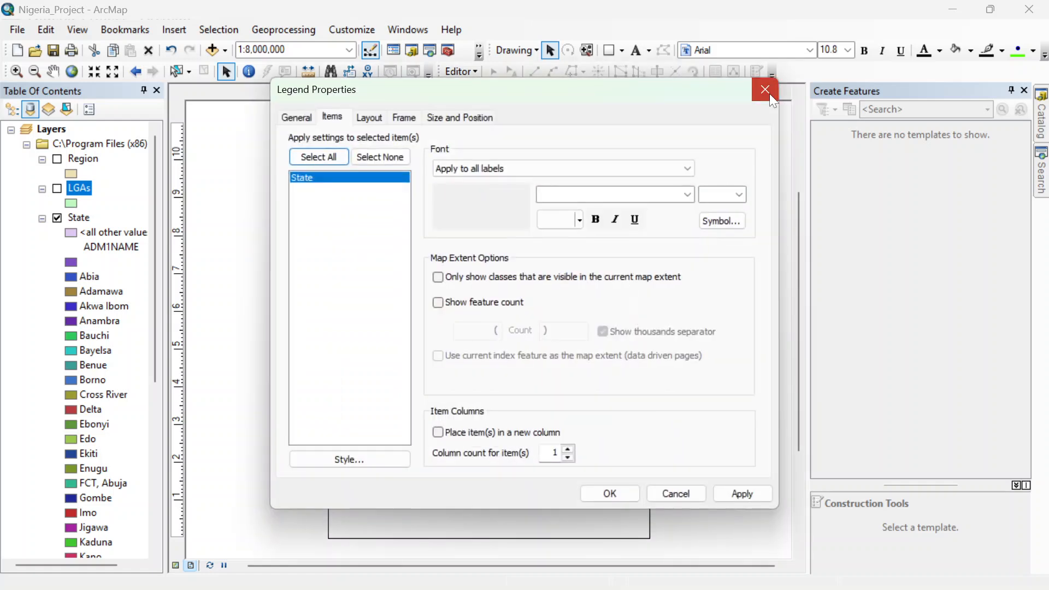
left_click(769, 93)
left_click(623, 140)
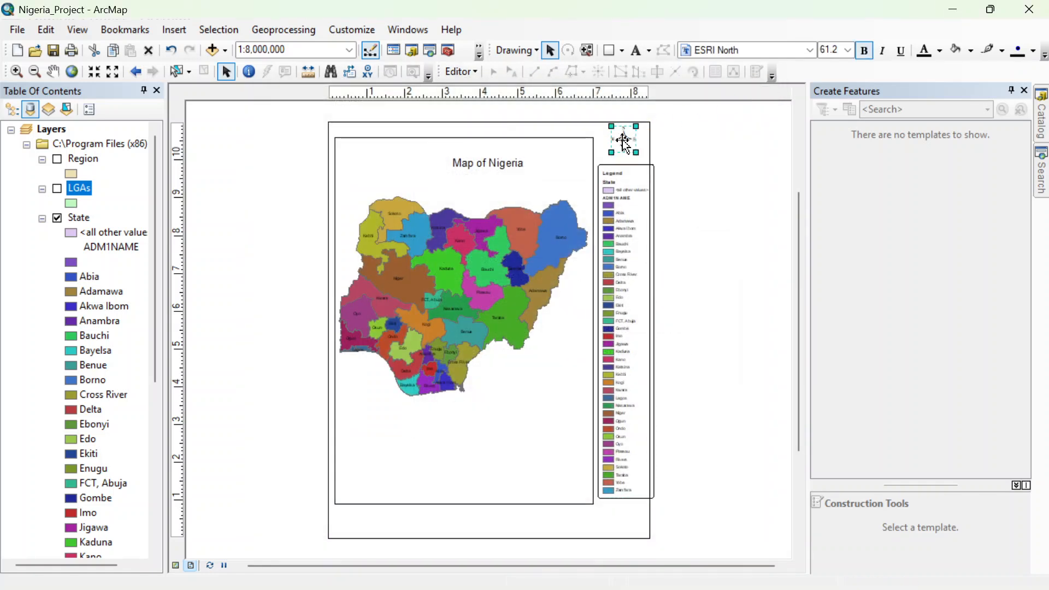
left_click_drag(623, 140, 623, 146)
Step: Move the map title up to the page's upper edge and shrink the data frame from its upper-right corner, leaving space beneath the title
left_click_drag(494, 166, 480, 130)
left_click(471, 158)
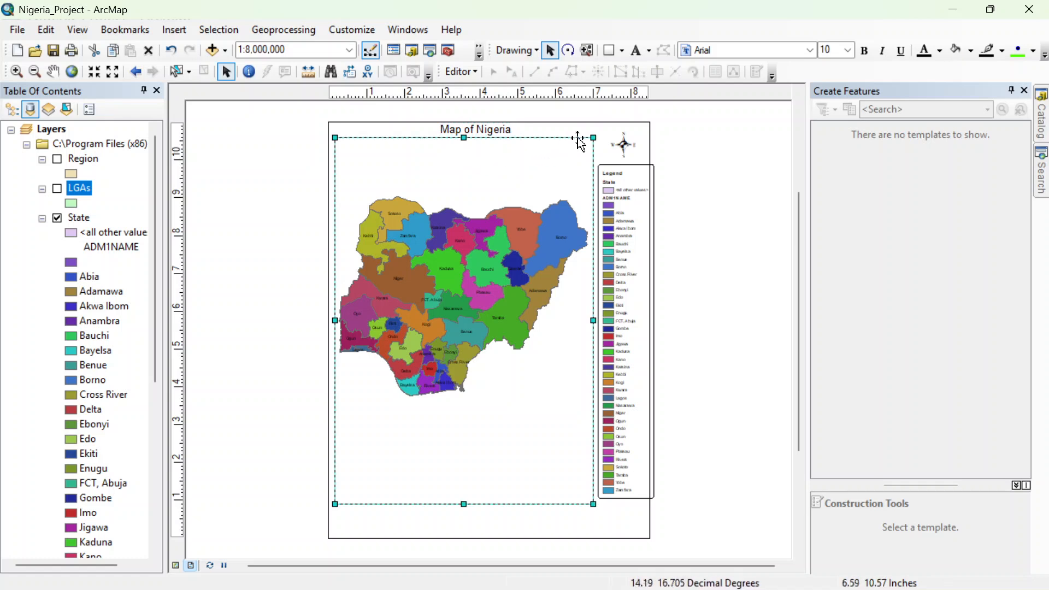
left_click_drag(594, 138, 588, 153)
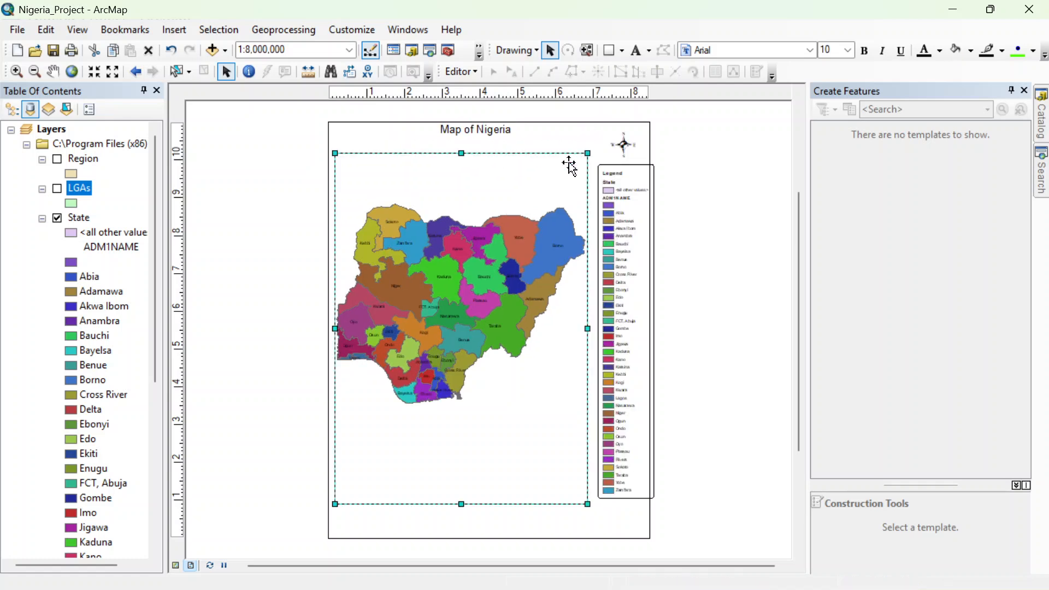
Step: Zoom the map out to 1:10,000,000, then shrink the data frame and reposition it slightly inward from the page's left edge
left_click(112, 72)
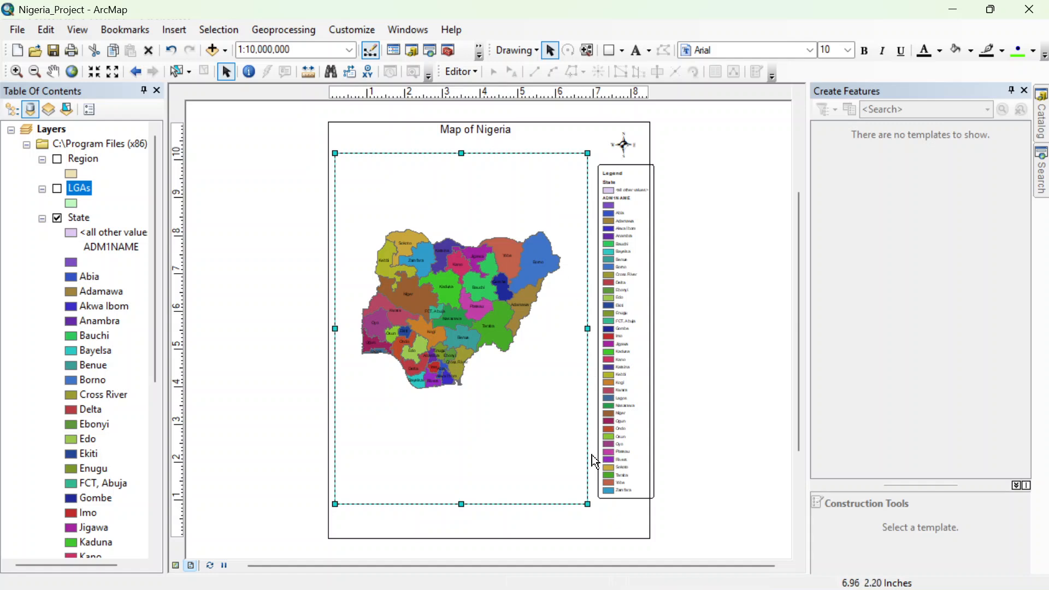
left_click_drag(587, 502, 571, 465)
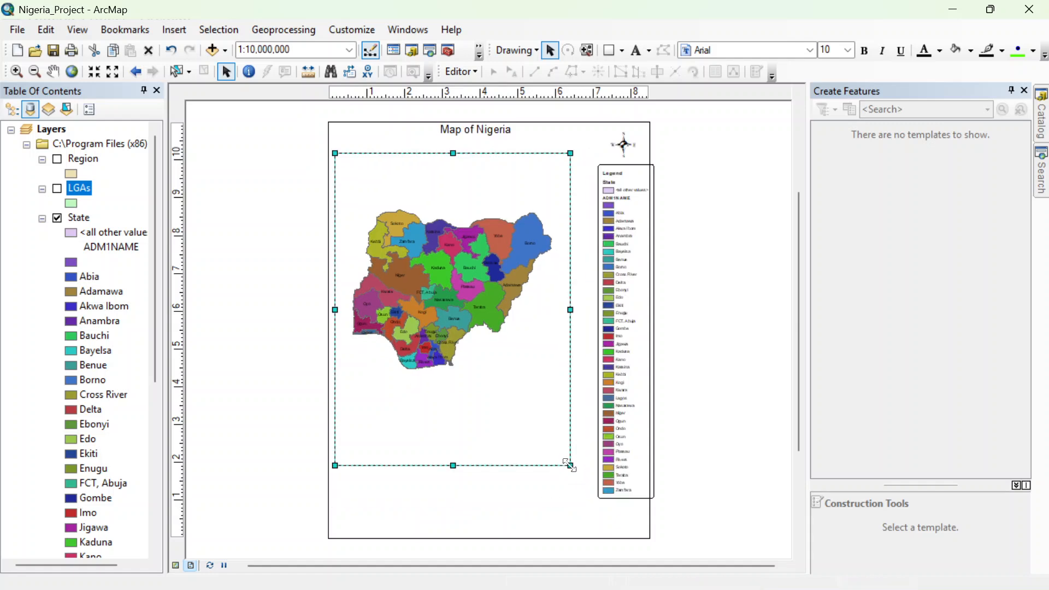
left_click_drag(488, 316, 497, 322)
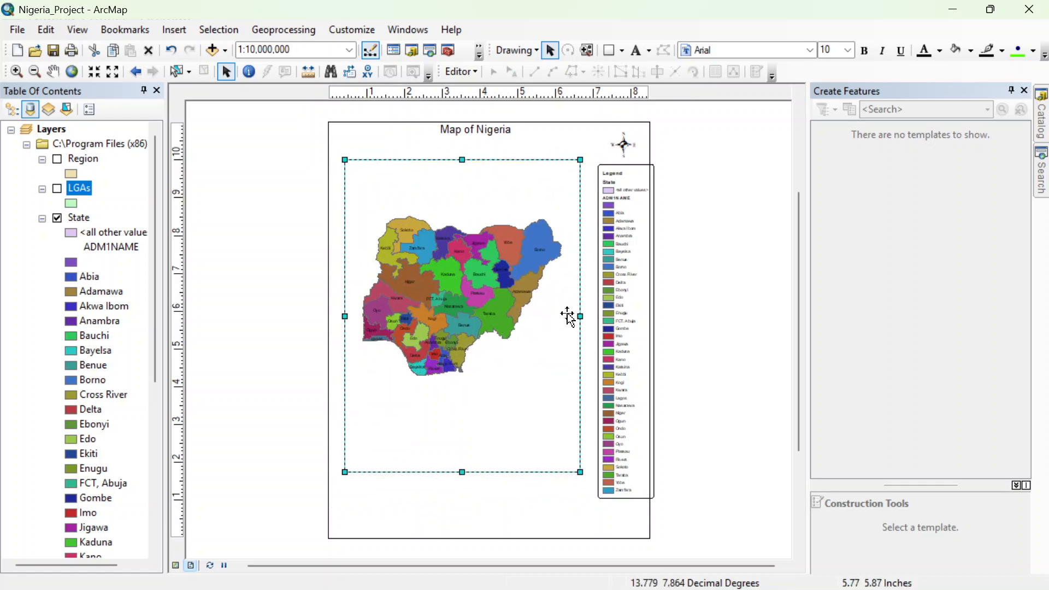
Step: Move the legend left beside the data frame, fully inside the page, and centre the north arrow above it
left_click(616, 300)
left_click_drag(615, 296, 607, 292)
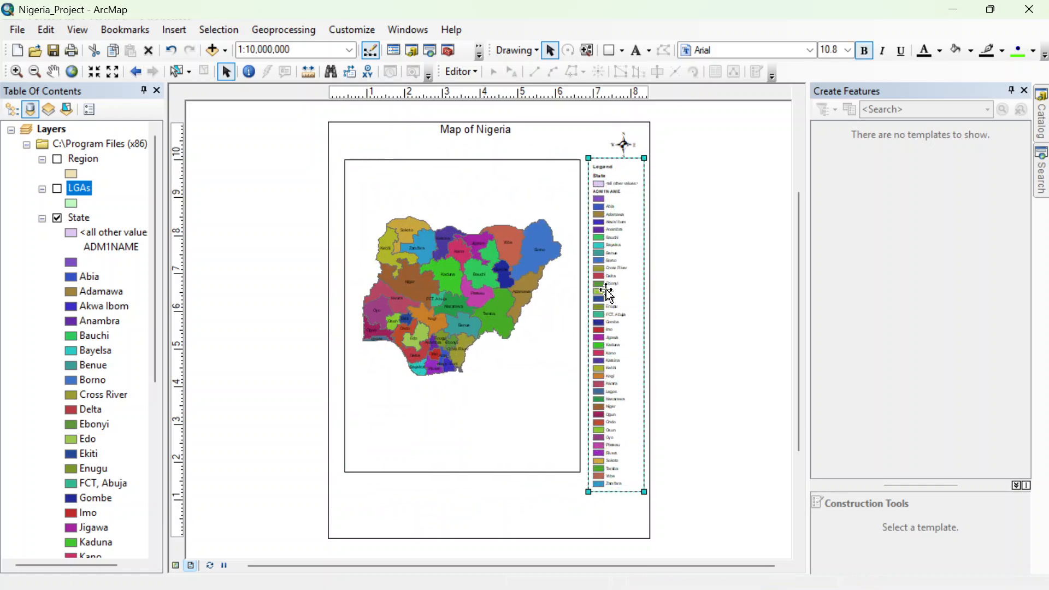
left_click(626, 146)
double_click(626, 146)
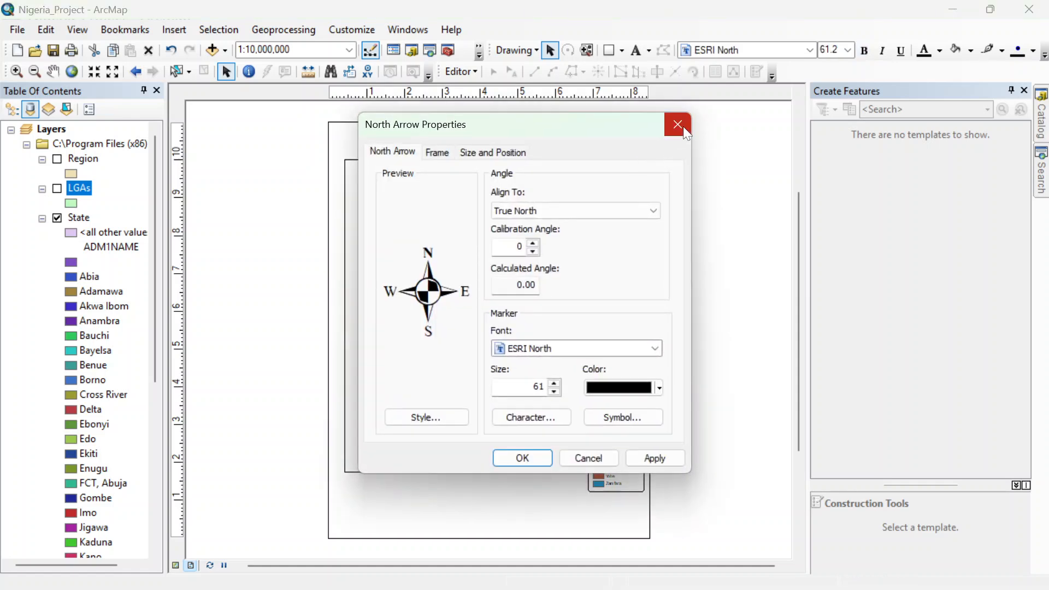
left_click(677, 124)
left_click_drag(611, 137, 610, 134)
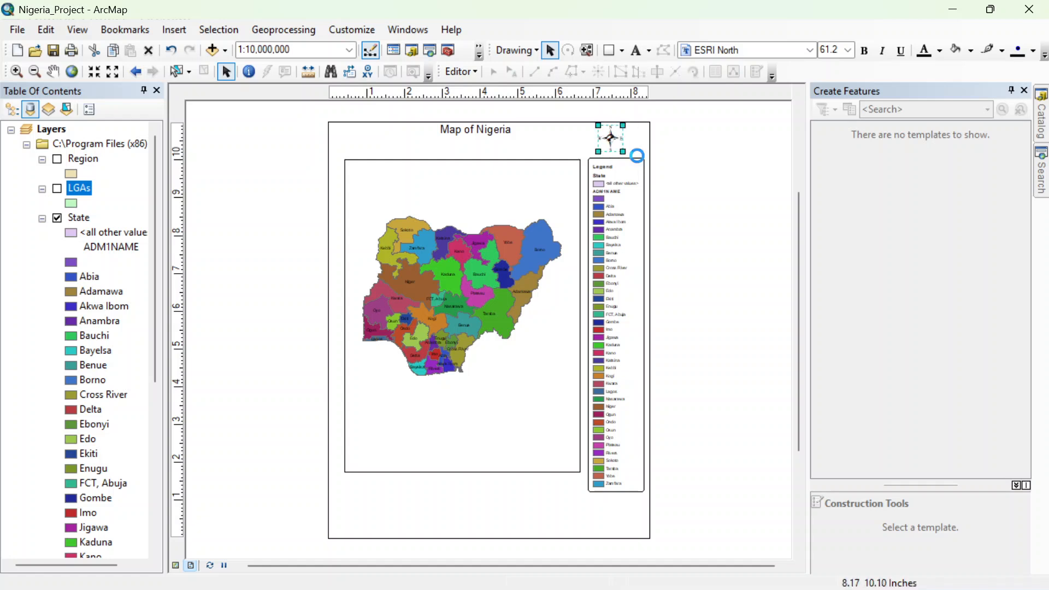
Step: Lower the legend and north arrow along the data frame's right side, and bring the title down closer to the frame
left_click(620, 197)
left_click_drag(619, 196, 616, 234)
left_click(614, 140)
left_click_drag(613, 142, 612, 167)
left_click_drag(491, 128, 494, 144)
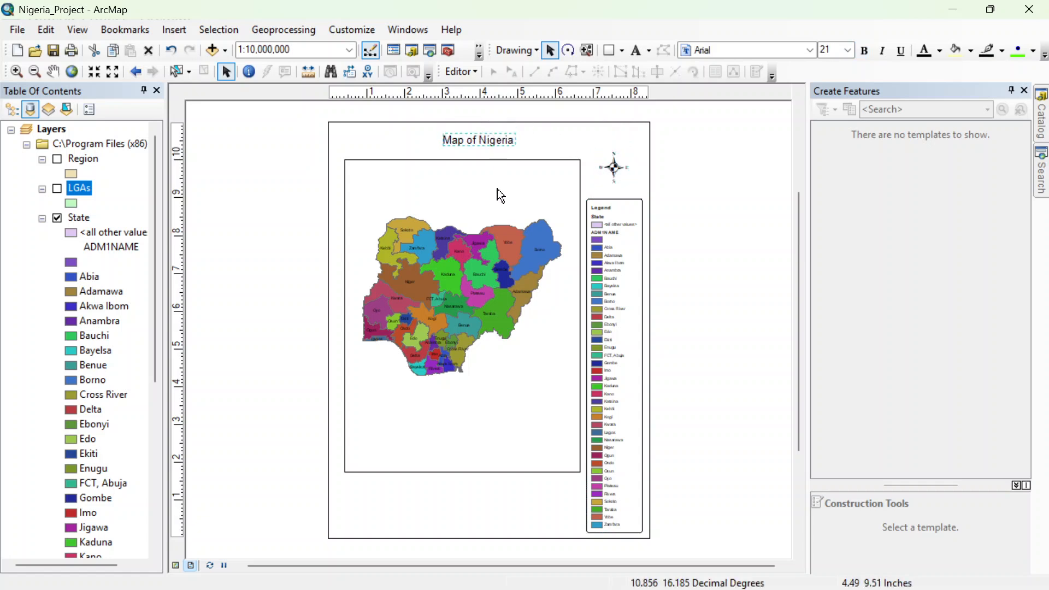
left_click(719, 177)
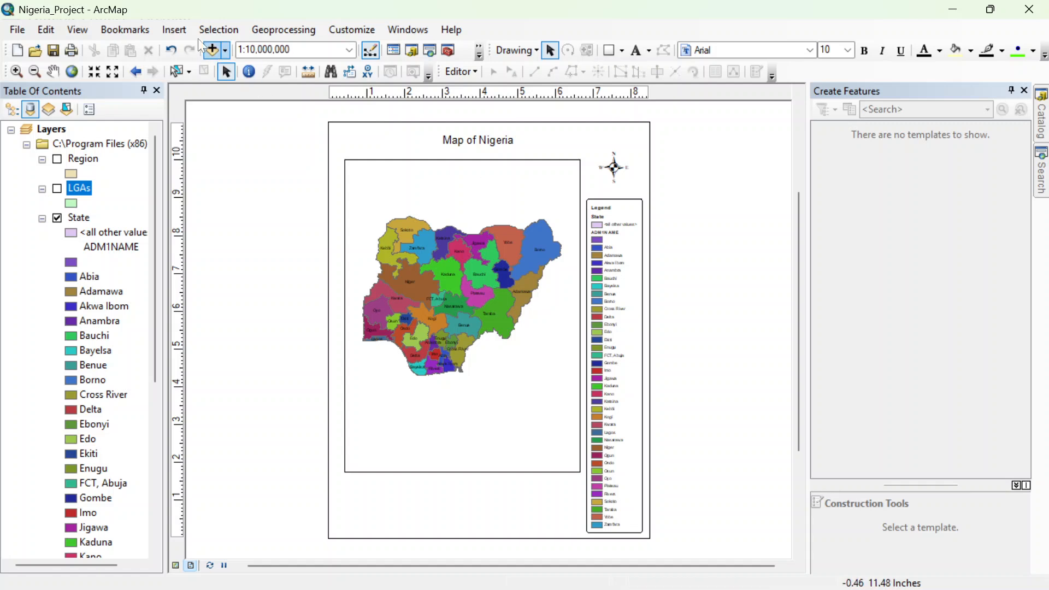
Step: Insert an Alternating Scale Bar 1 scale bar with Kilometers as its division units
left_click(176, 31)
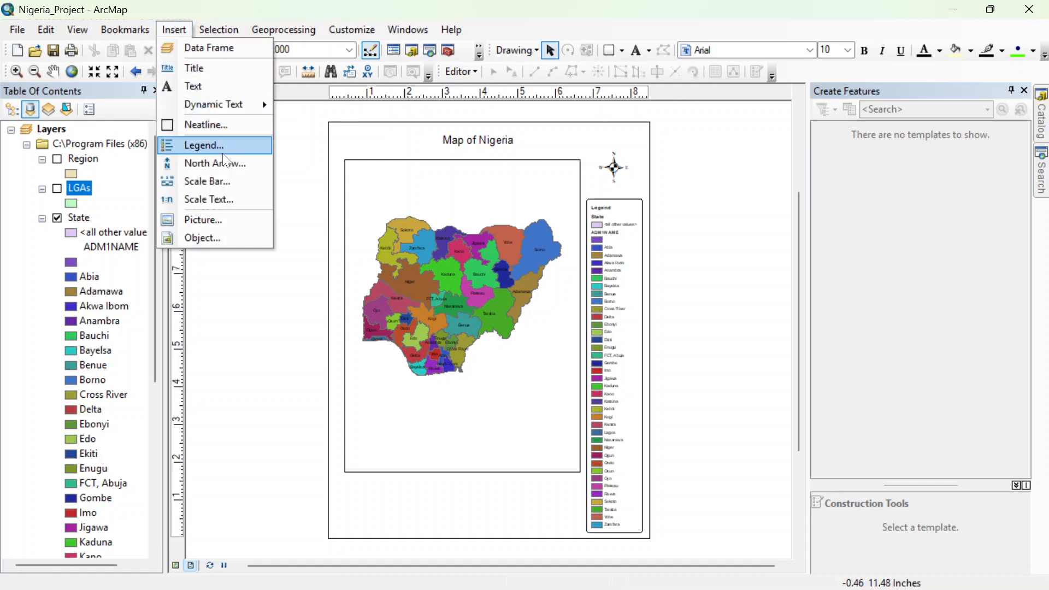
left_click(225, 182)
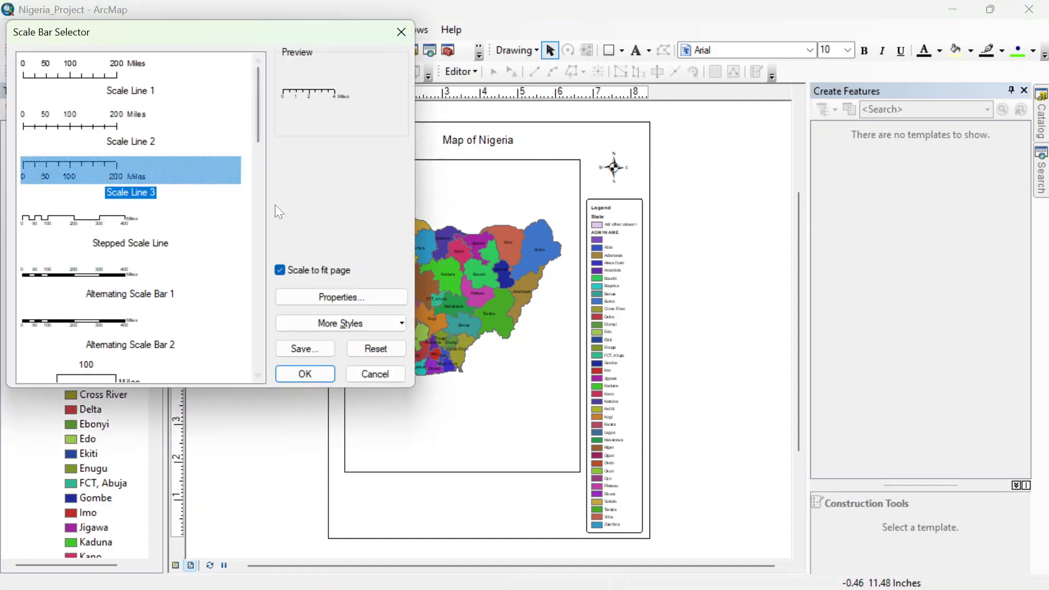
left_click(69, 276)
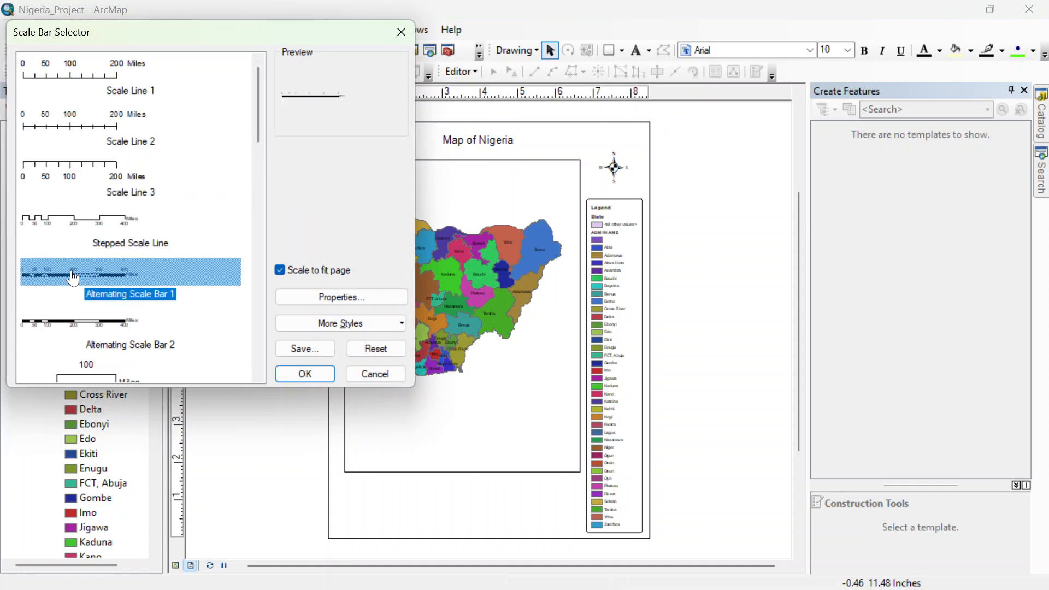
left_click(357, 303)
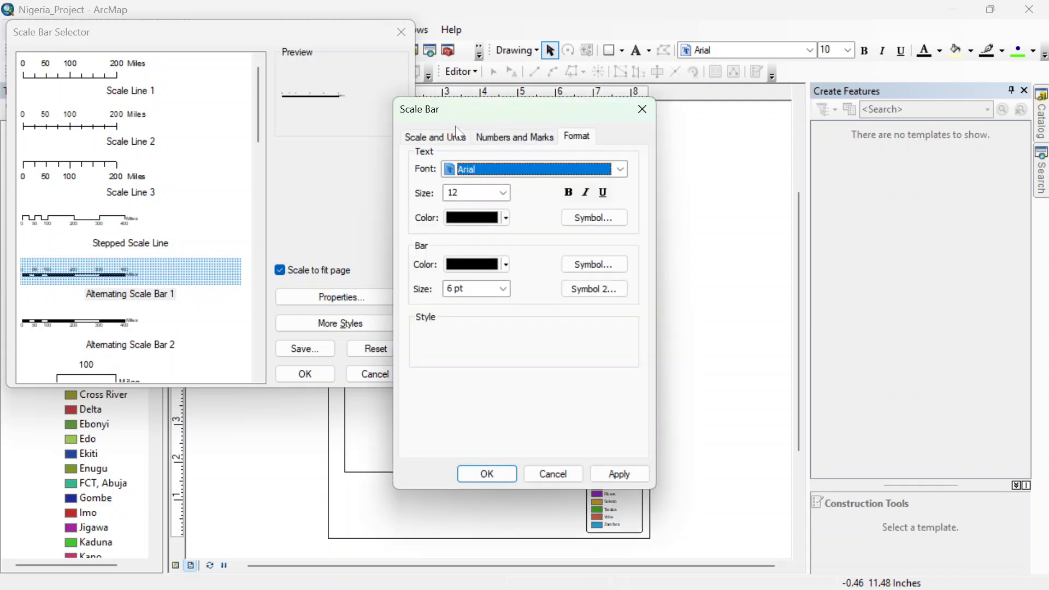
left_click(439, 137)
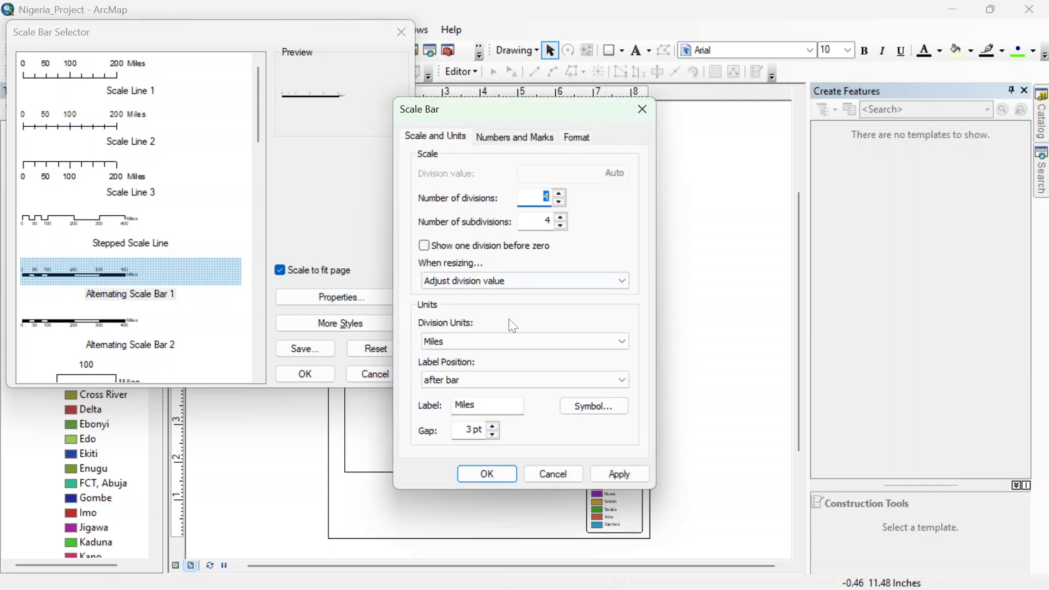
left_click(617, 343)
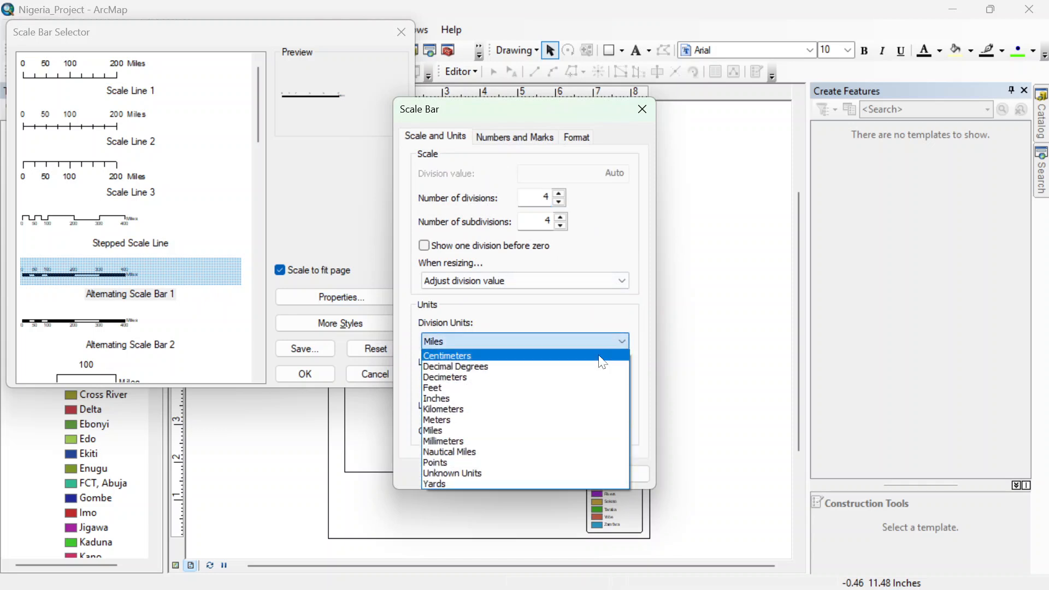
left_click(531, 413)
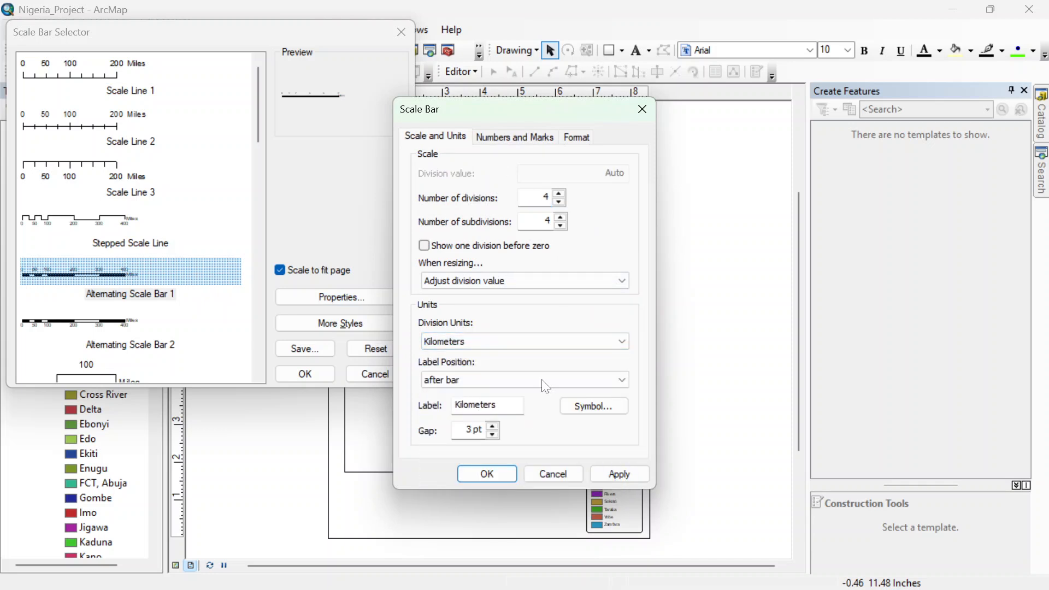
left_click(504, 480)
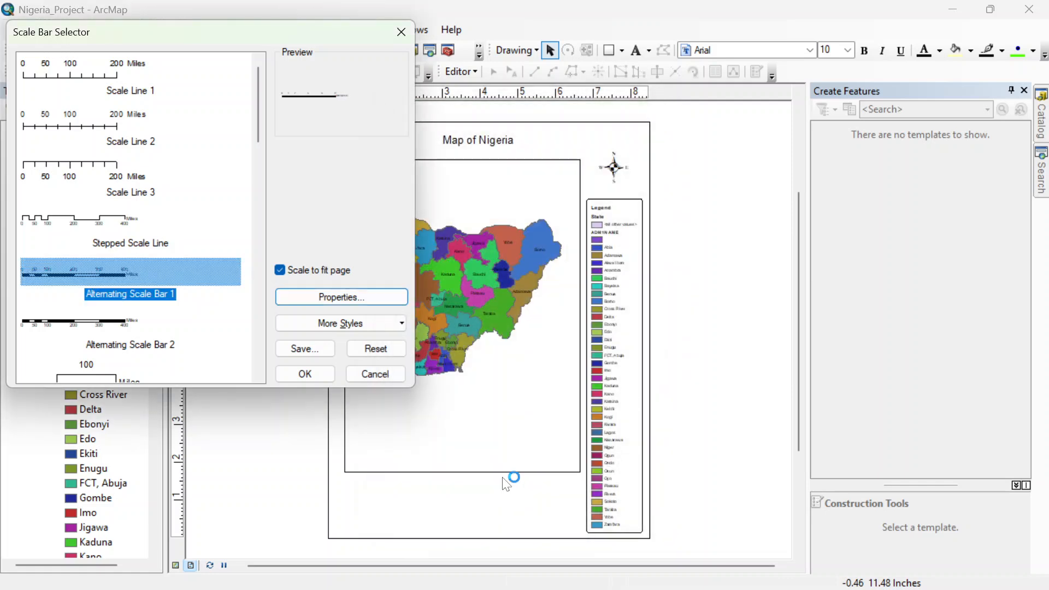
left_click(293, 374)
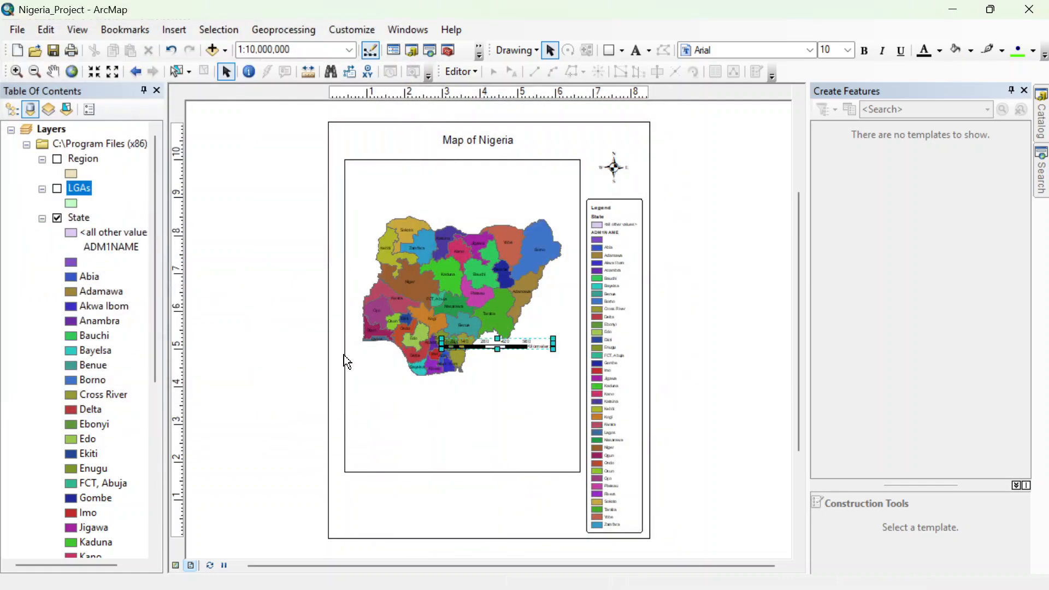
Step: Place the scale bar beneath the data frame and enlarge it so its labels are readable
left_click_drag(476, 339, 422, 506)
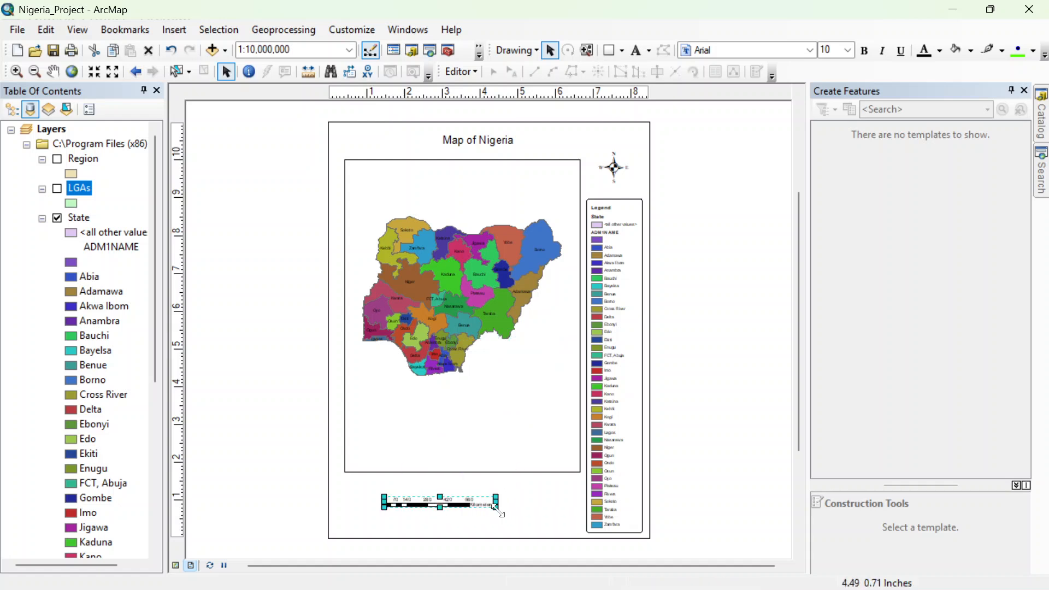
mouse_move(496, 506)
left_mouse_down()
mouse_move(534, 525)
mouse_move(560, 510)
mouse_move(492, 522)
left_mouse_up()
left_click(174, 29)
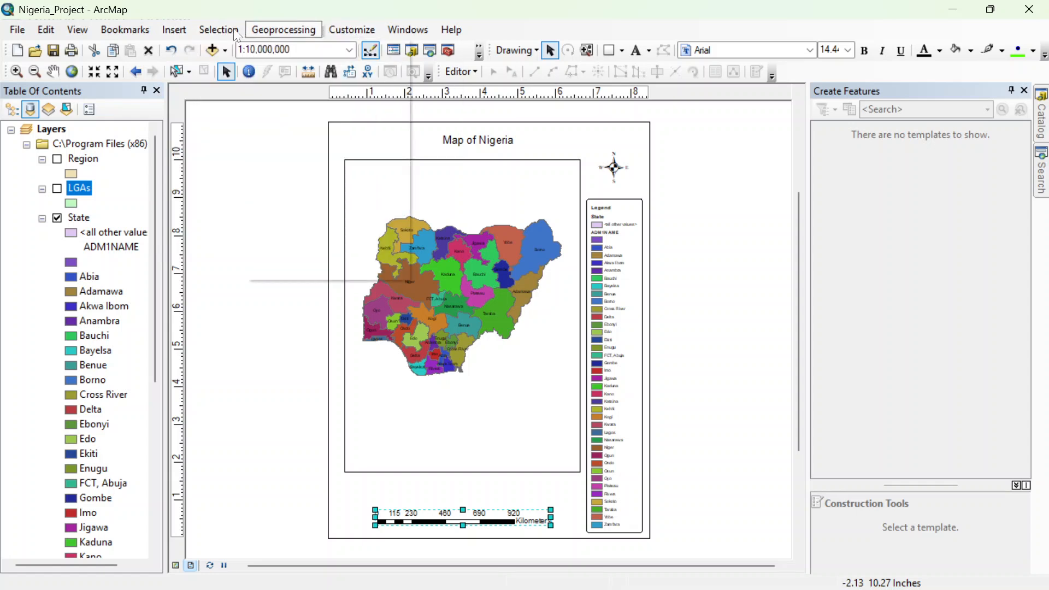
left_click(218, 30)
left_click(269, 242)
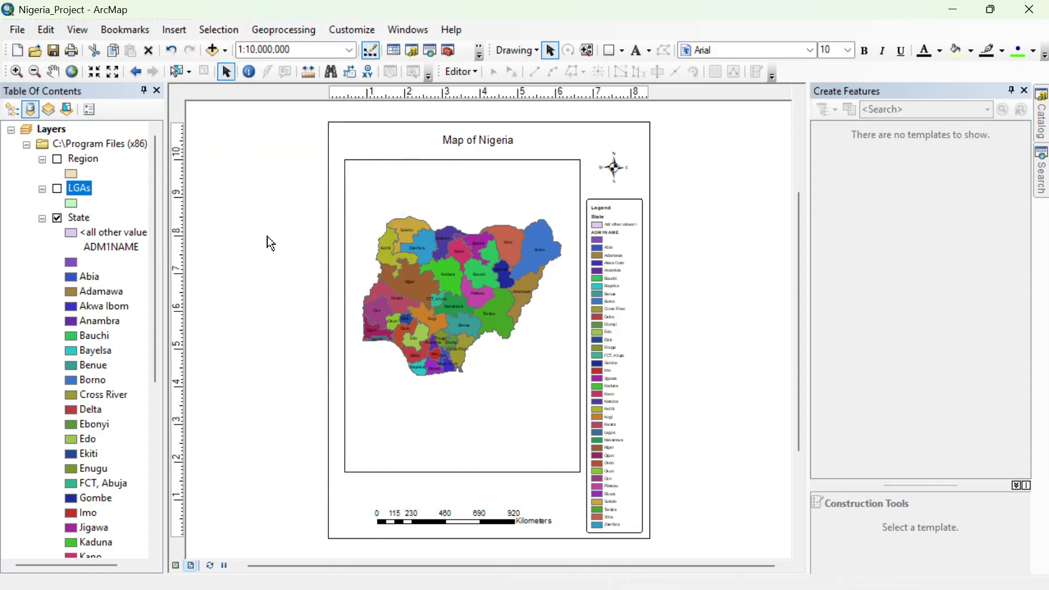
Step: Move the data frame down toward the scale bar and lower the title to sit just above the frame
left_click(475, 230)
left_click_drag(475, 230, 475, 248)
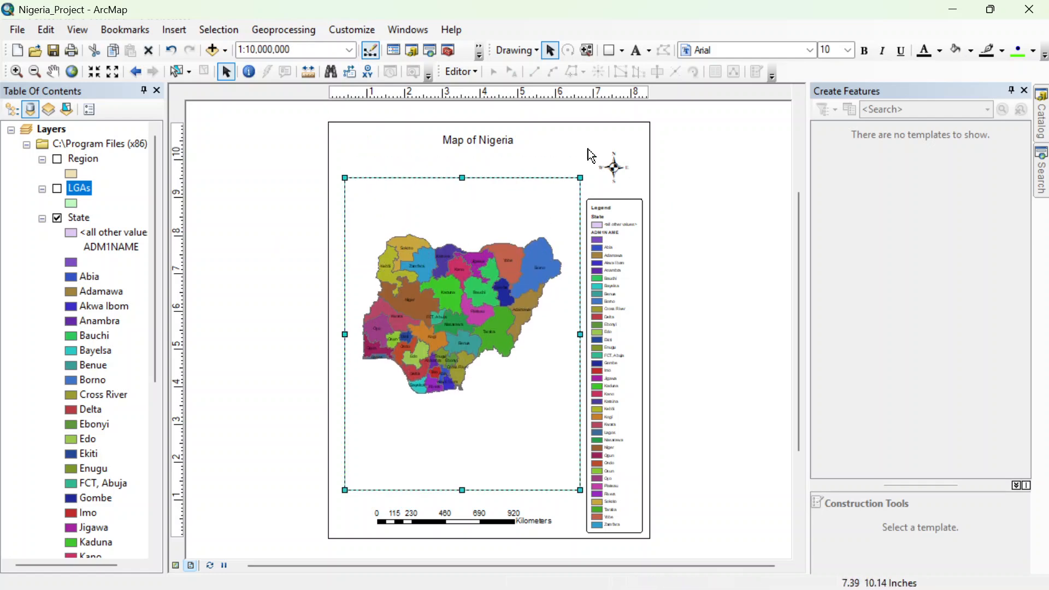
left_click(494, 141)
left_click_drag(494, 140, 487, 153)
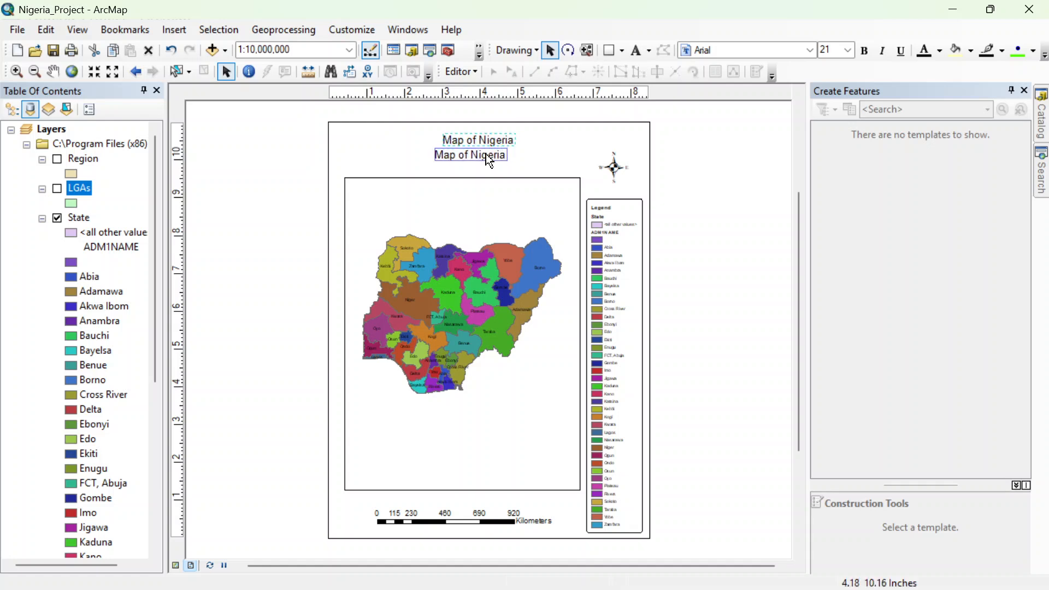
Step: Raise the north arrow above the legend and enlarge it slightly
left_click(616, 174)
left_click_drag(616, 174, 617, 159)
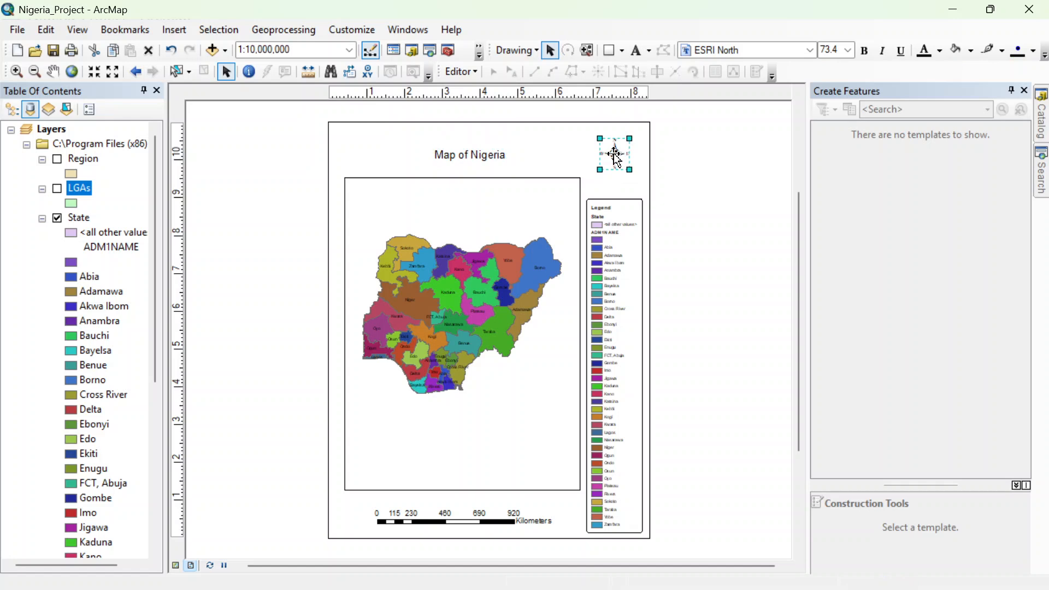
left_click_drag(630, 170, 635, 176)
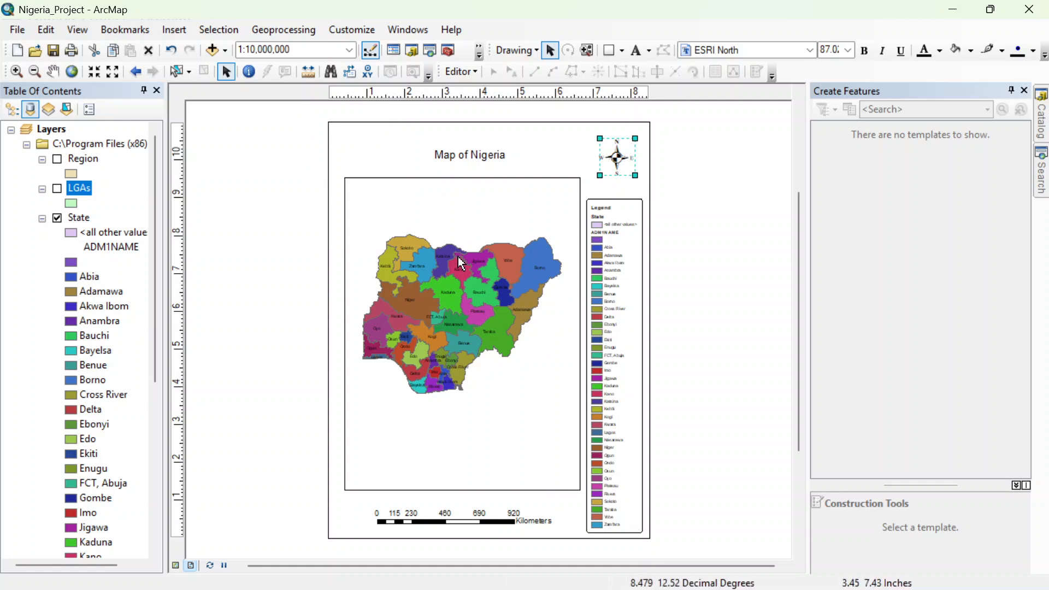
Step: Start a new Measured Grid for the layout's data frame through its properties
right_click(454, 220)
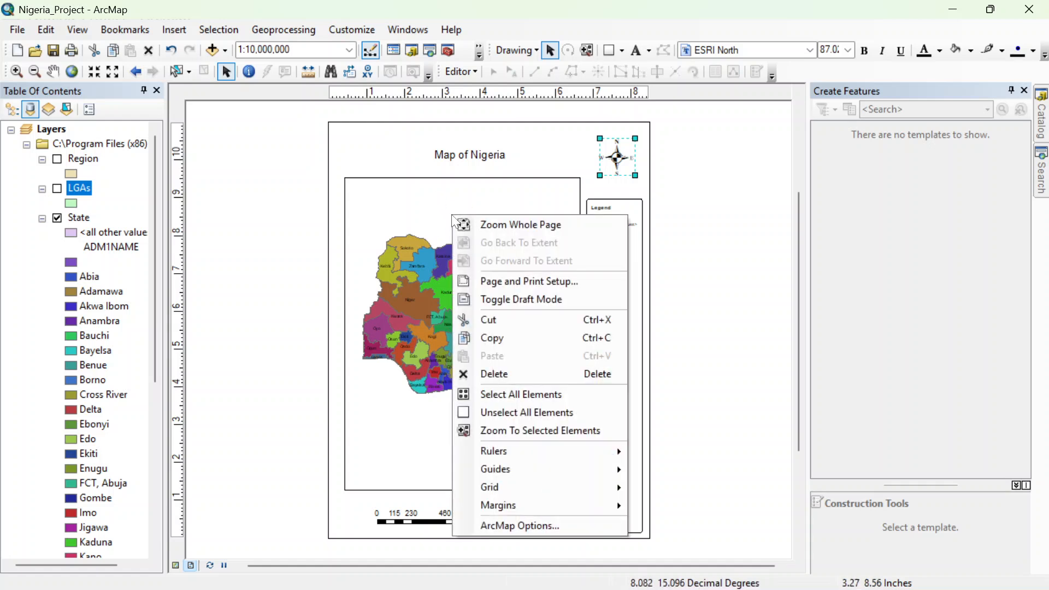
left_click(415, 213)
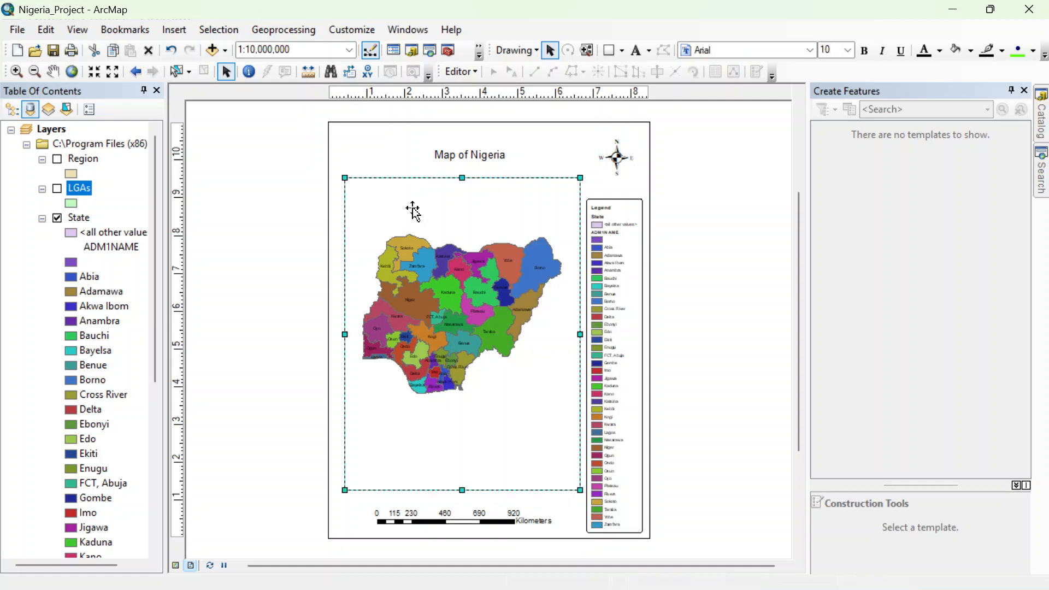
right_click(413, 210)
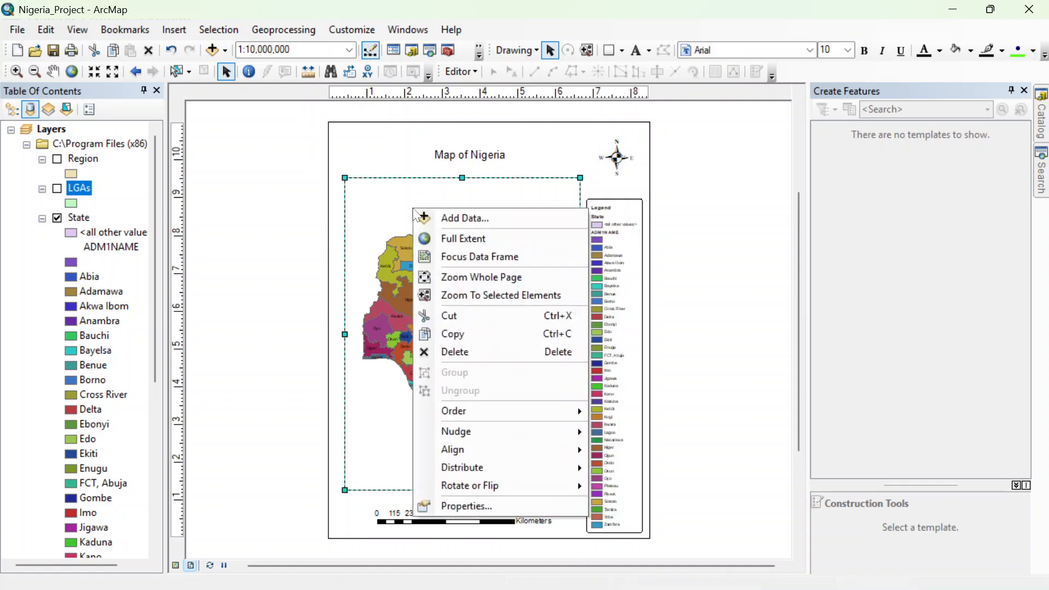
left_click(509, 507)
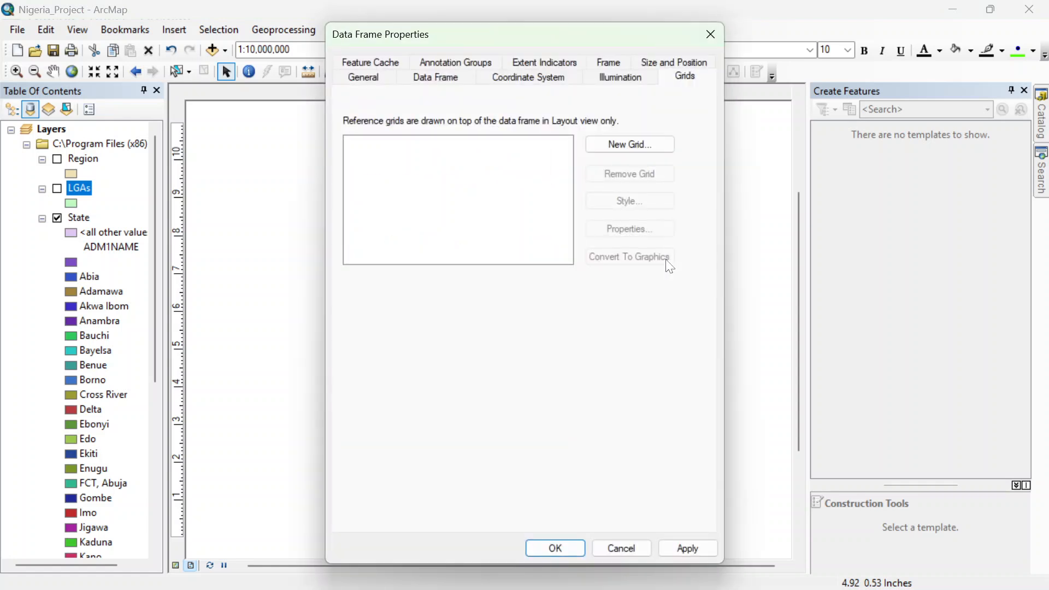
left_click(628, 146)
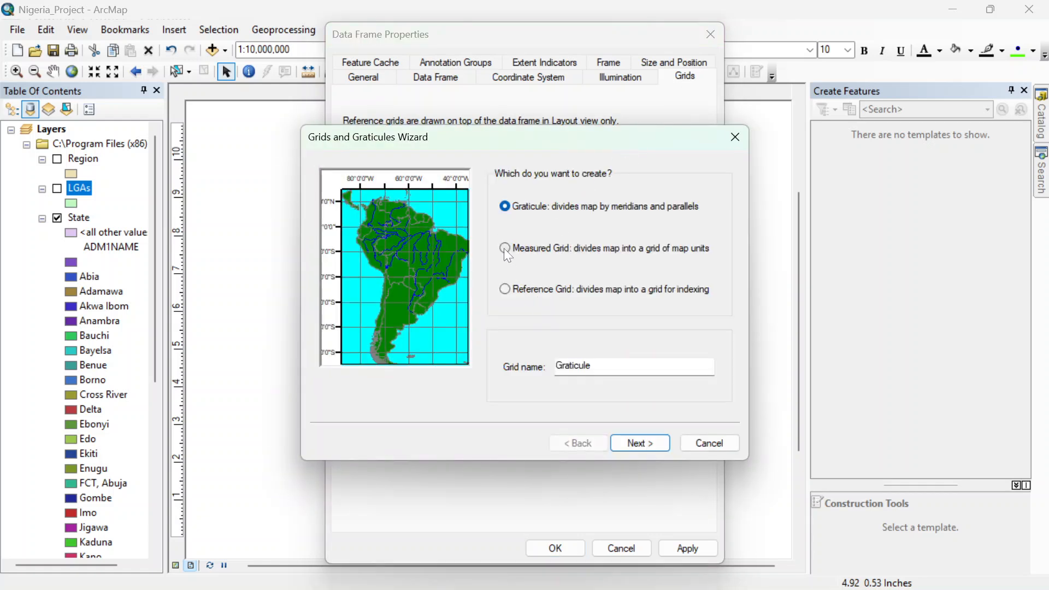
left_click(504, 248)
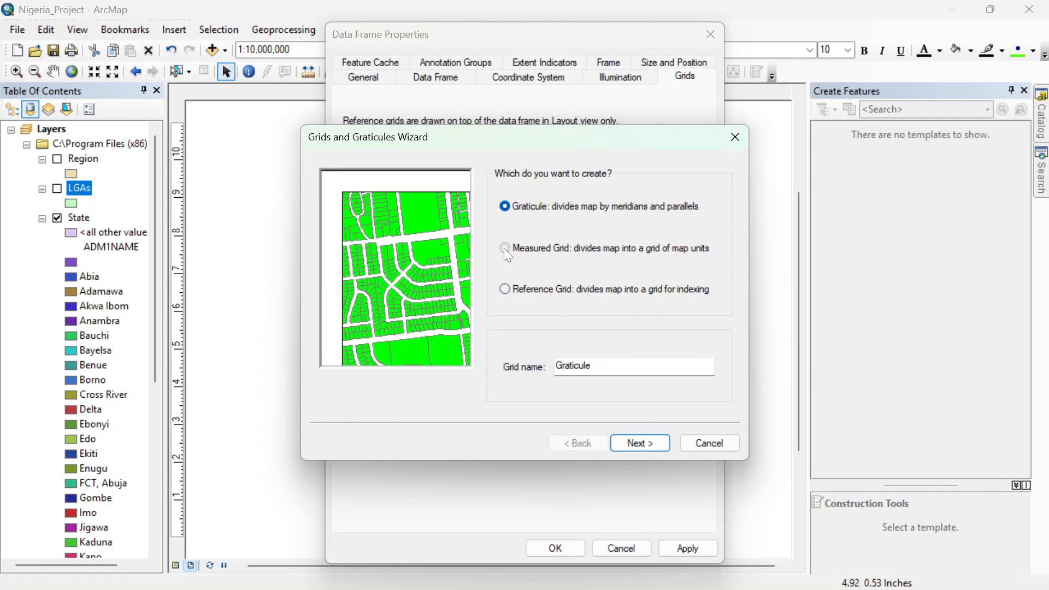
left_click(636, 438)
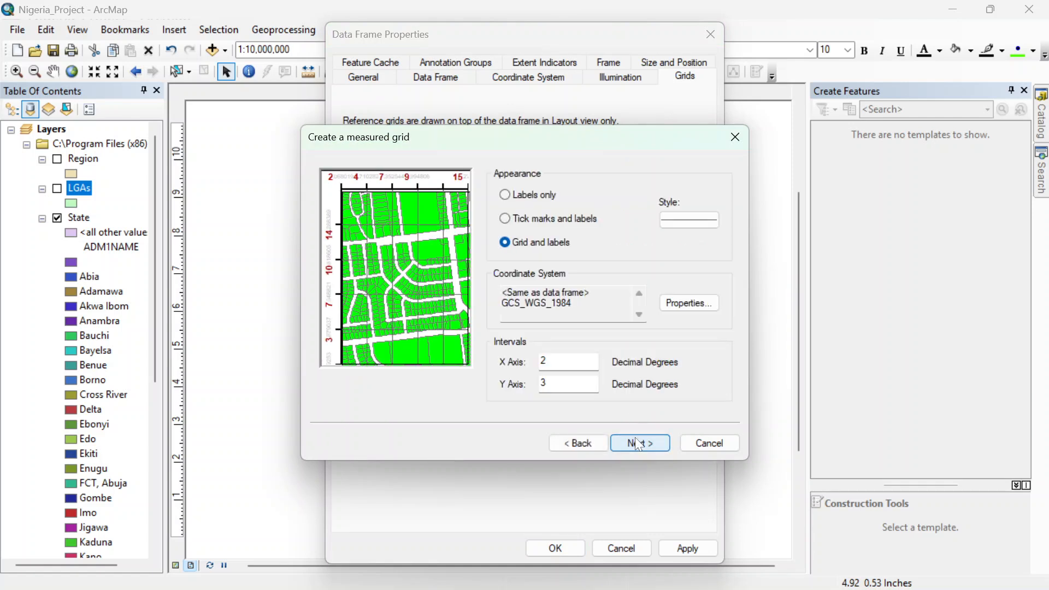
Step: Set the measured grid's appearance to Labels only, keep the default axis and border settings, and add it to the data frame
left_click(506, 192)
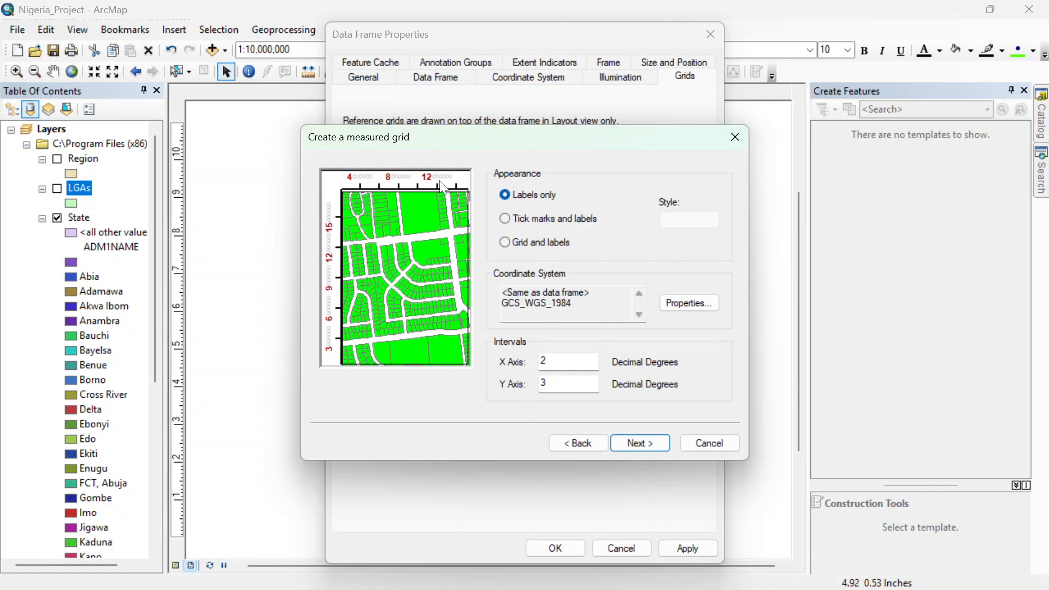
left_click(506, 220)
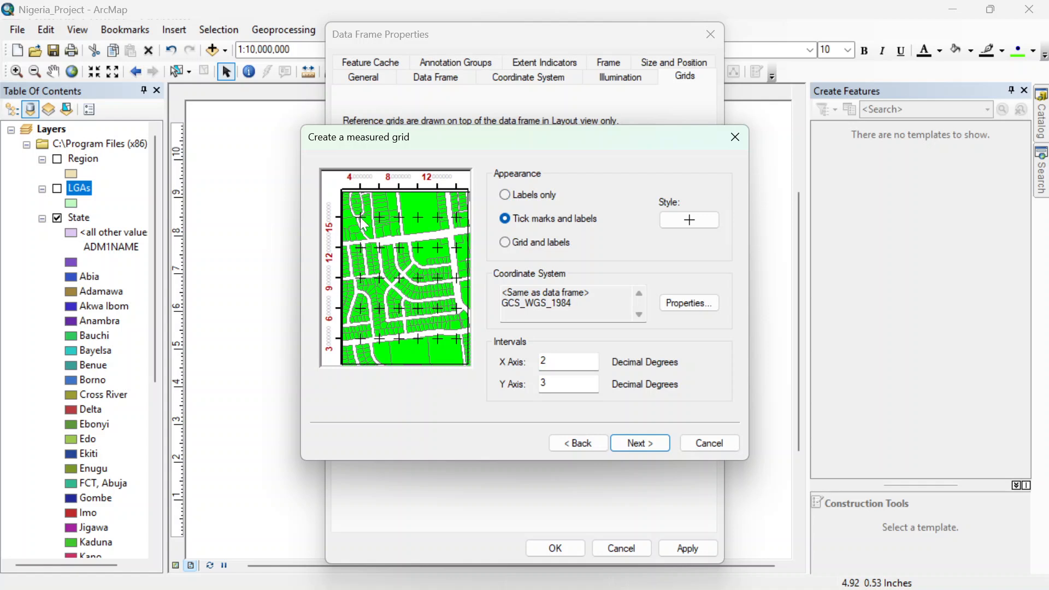
left_click(507, 242)
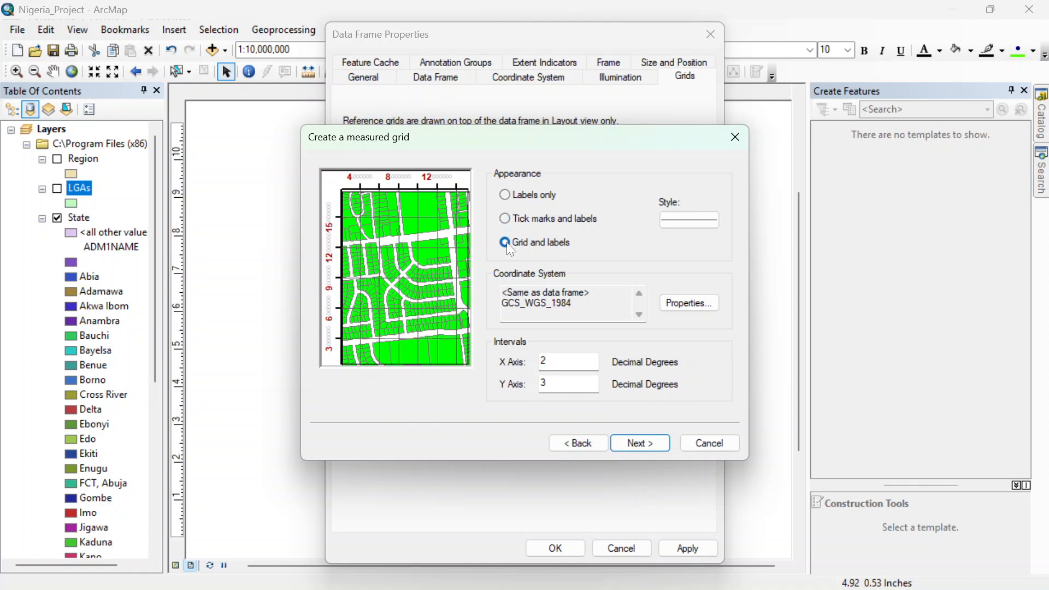
left_click(506, 195)
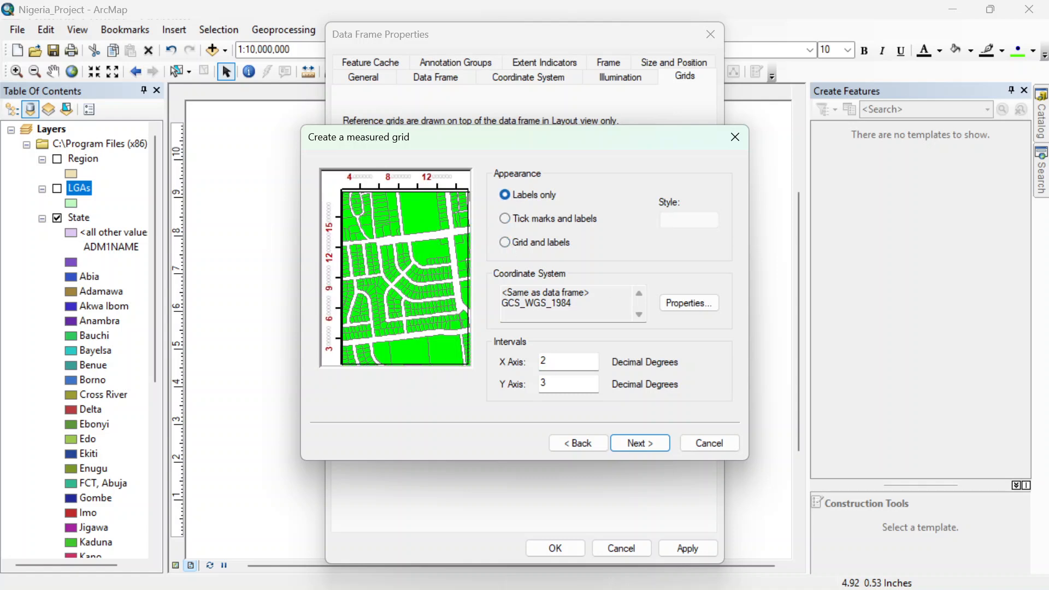
left_click(640, 443)
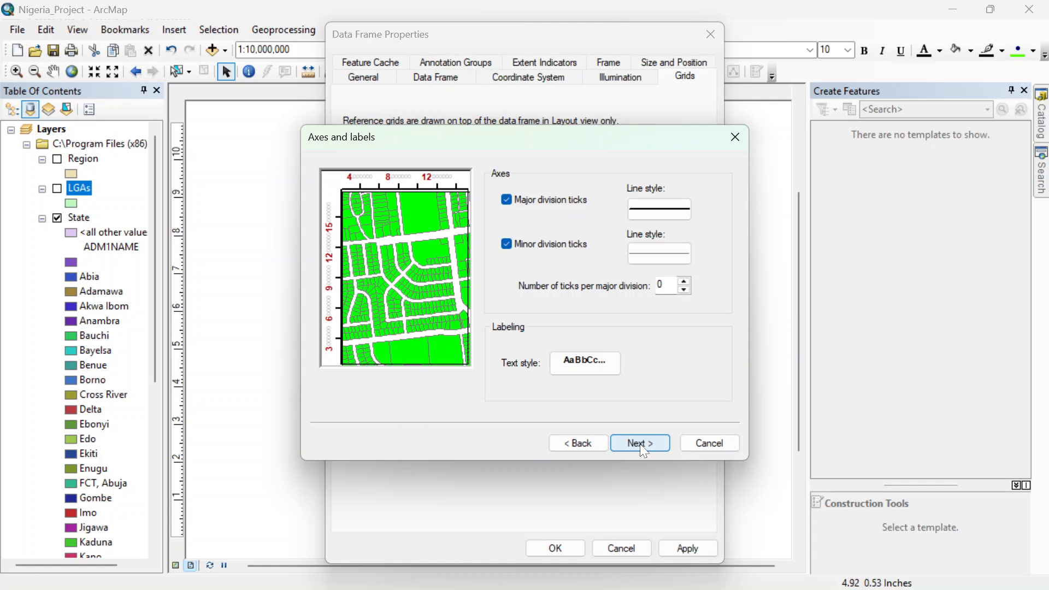
left_click(641, 444)
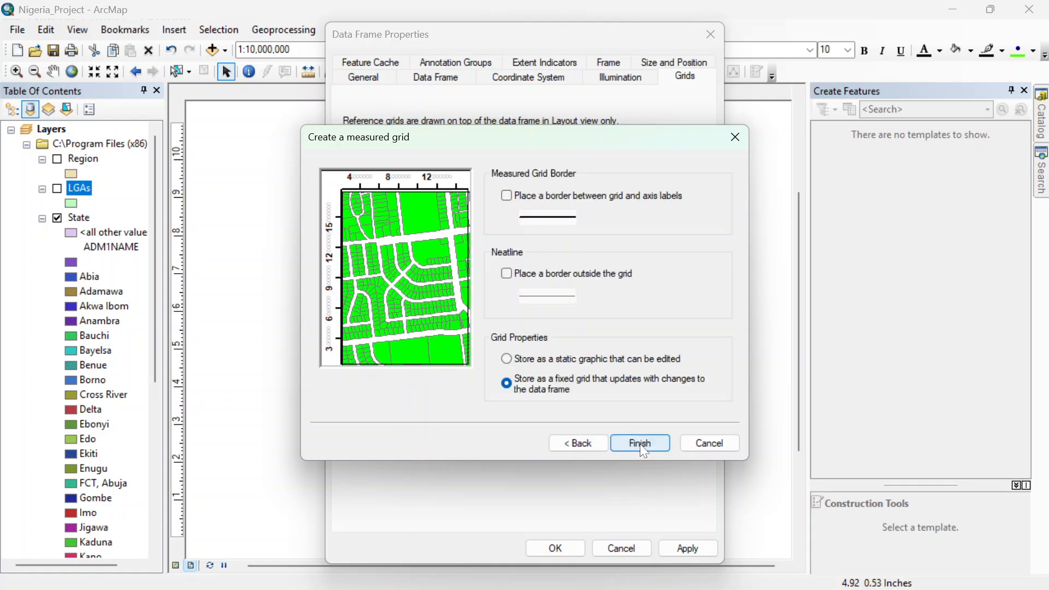
left_click(640, 443)
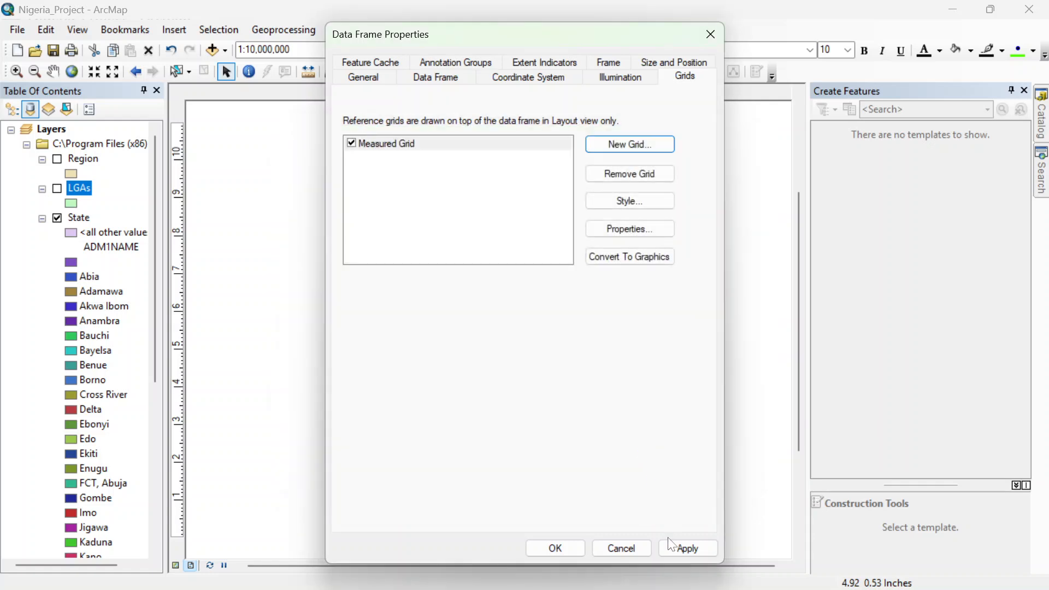
left_click(553, 548)
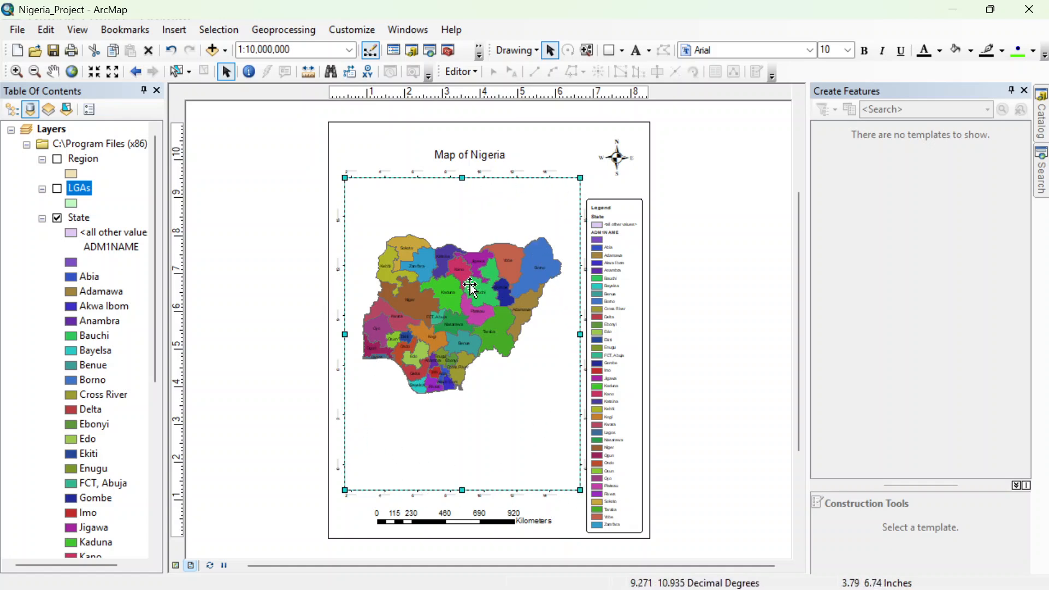
left_click(693, 225)
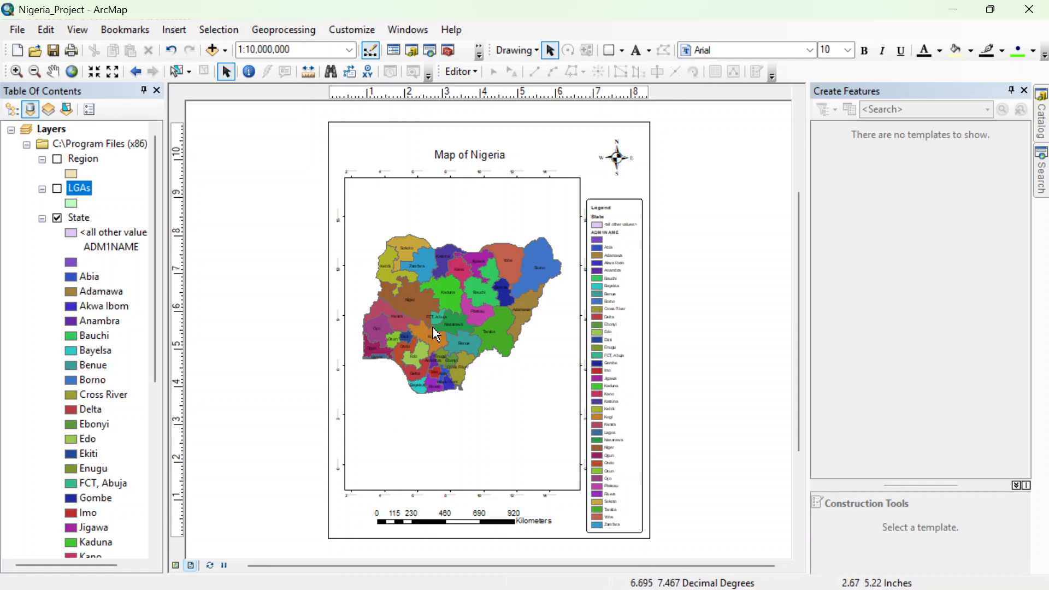
Step: Examine the finished Nigeria map layout in print preview, and return to the layout
left_click(18, 31)
left_click(78, 243)
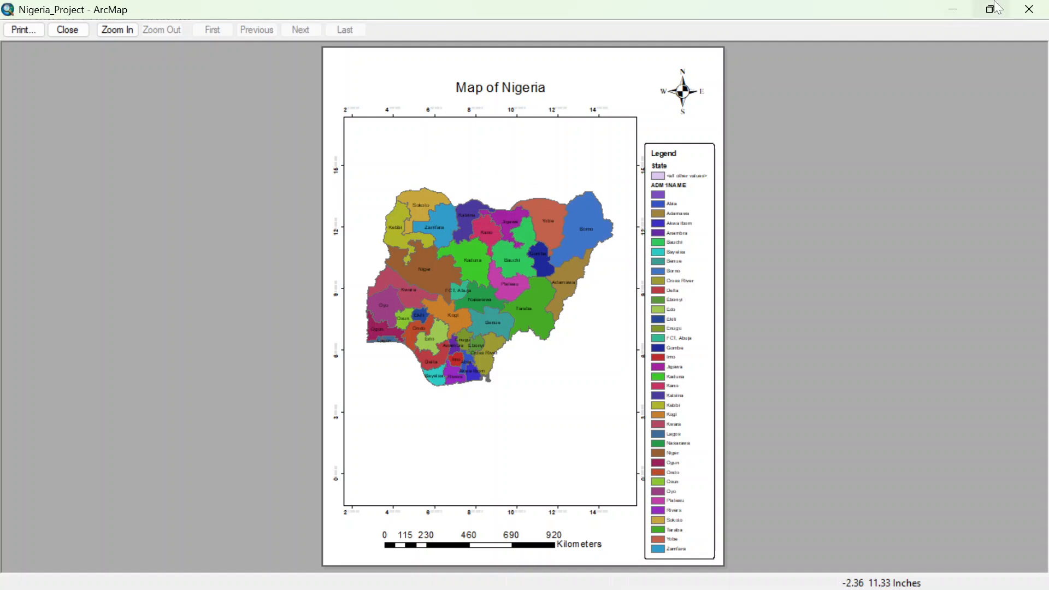
left_click(1027, 12)
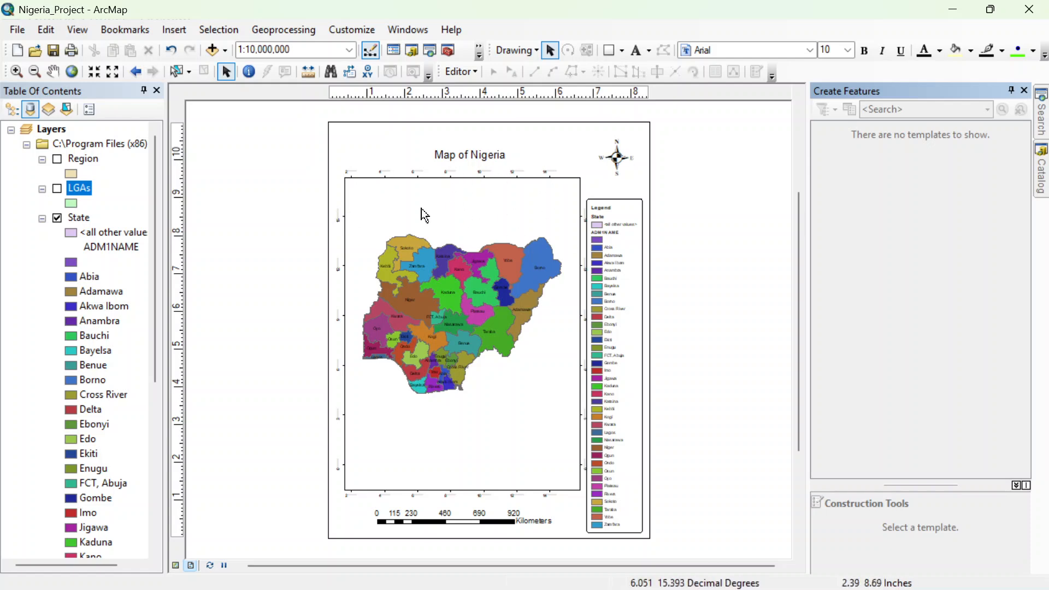
Step: Export the map layout as a 300 dpi JPEG, overwriting the existing Kwali.jpg
left_click(18, 30)
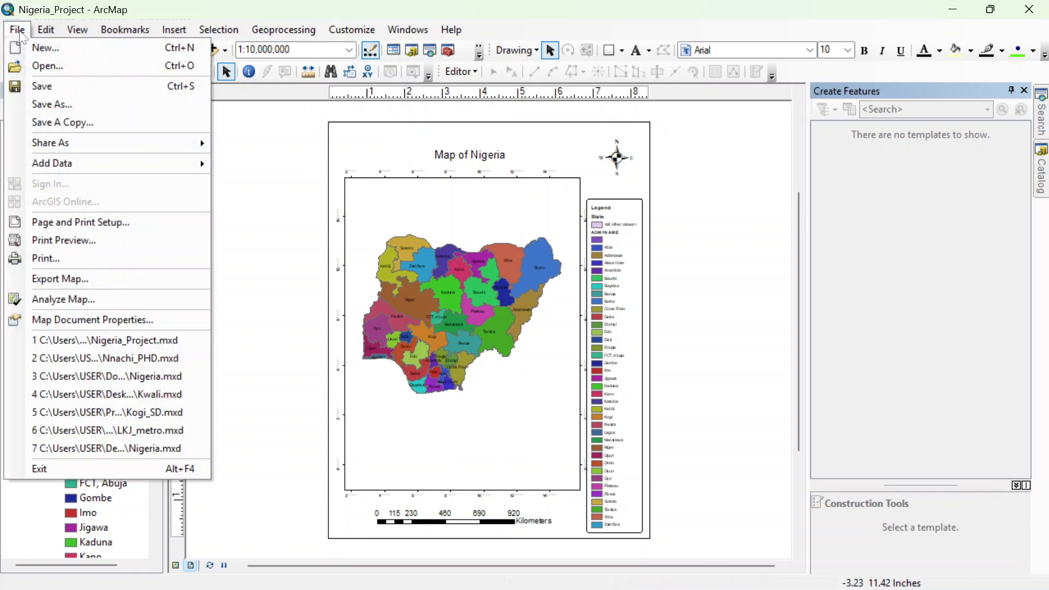
left_click(59, 276)
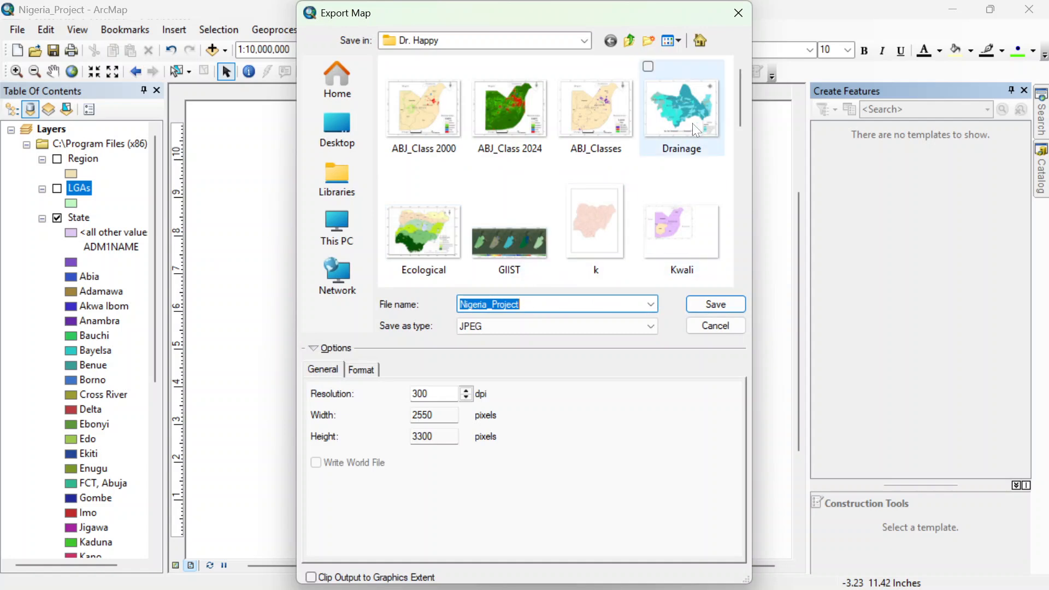
left_click_drag(737, 97, 733, 118)
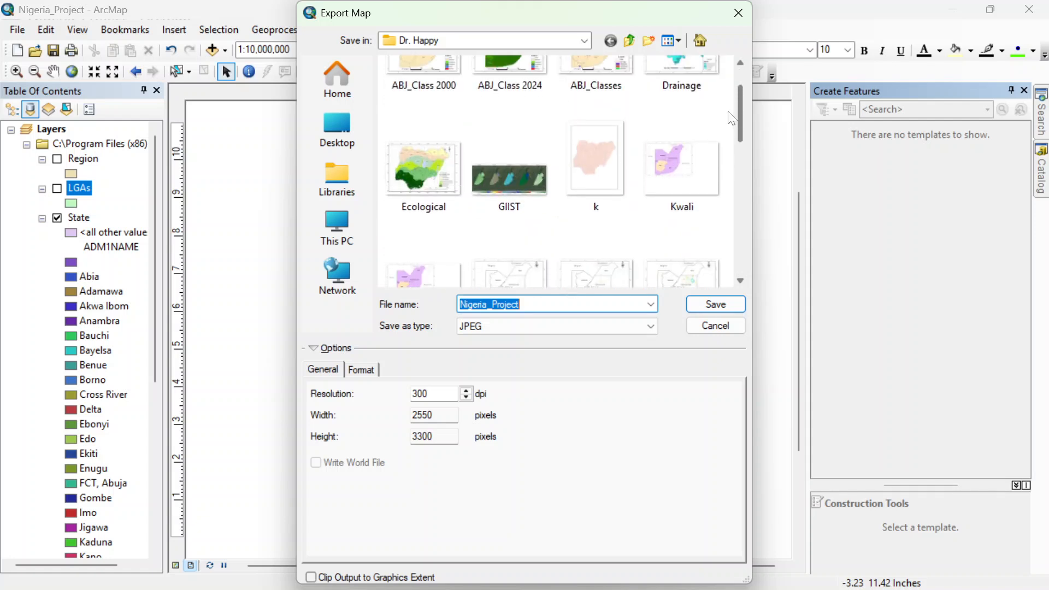
left_click(616, 171)
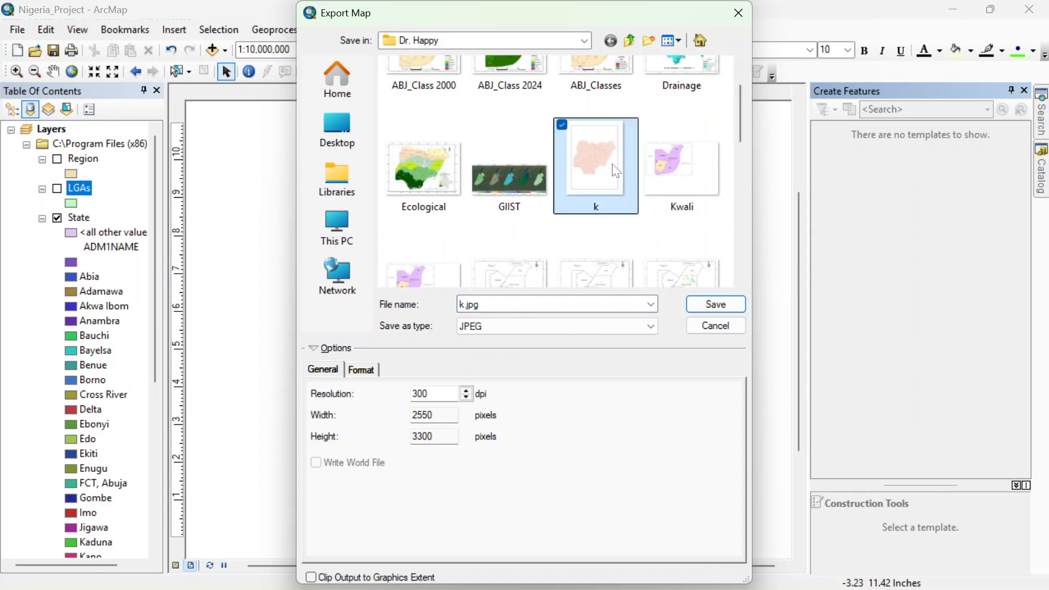
left_click(683, 170)
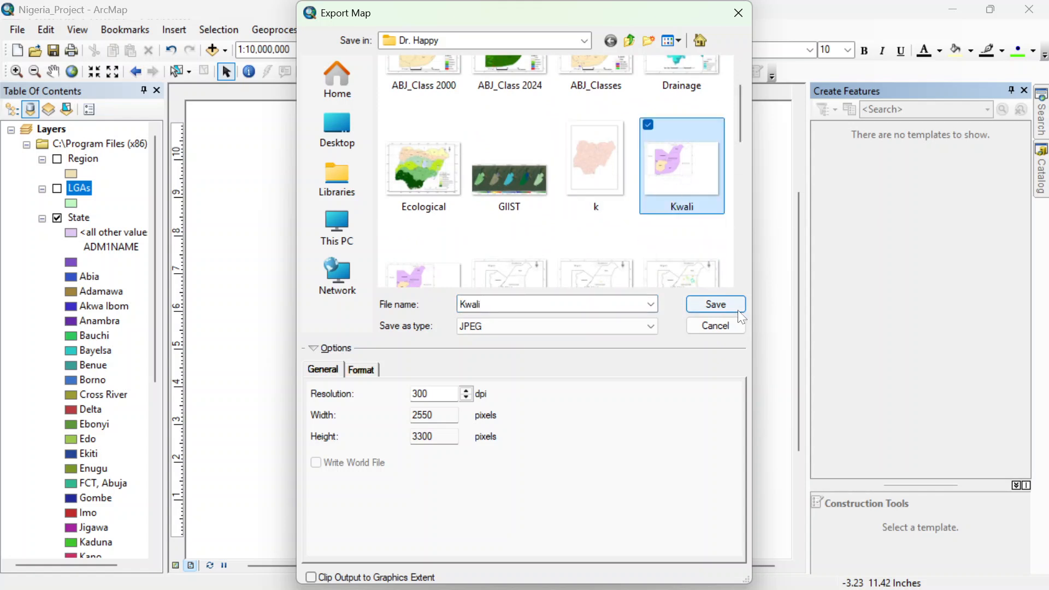
left_click(716, 304)
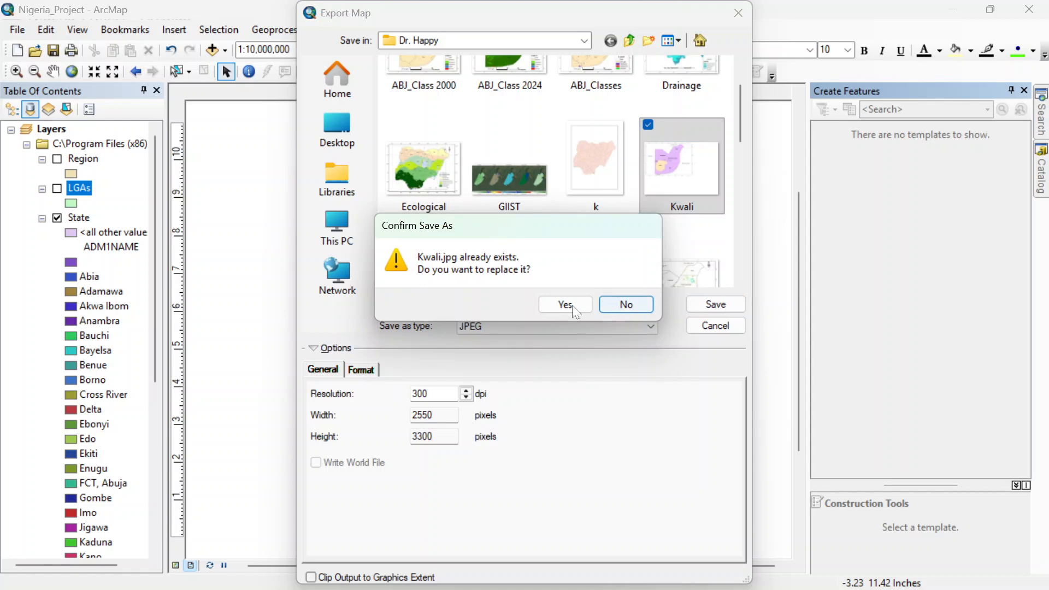
left_click(566, 309)
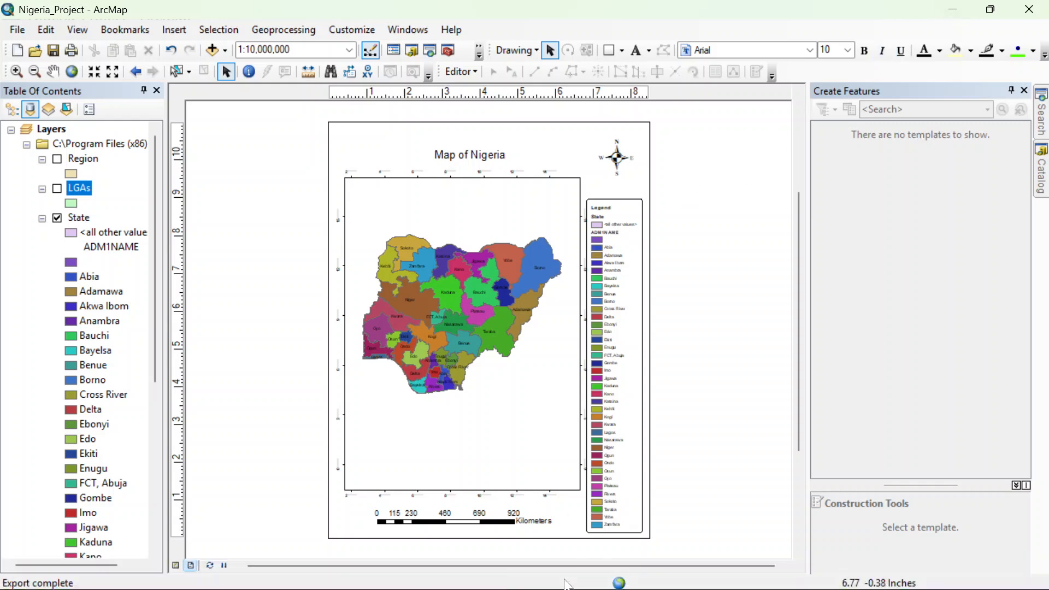
Step: Switch to File Explorer, open the exported Kwali.jpg to inspect the map image, and close the viewer
mouse_move(519, 580)
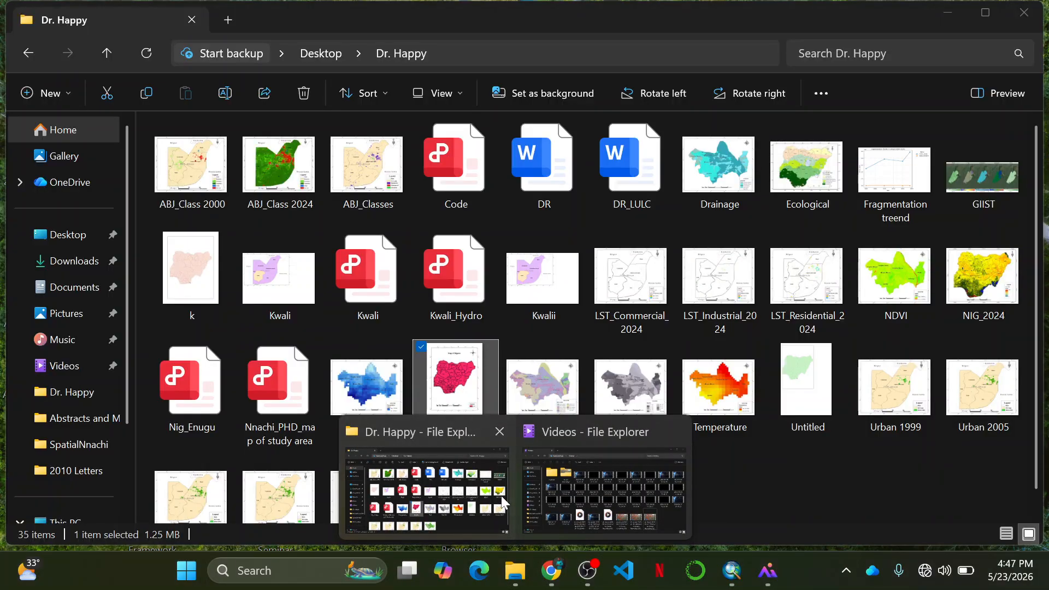
left_click(500, 496)
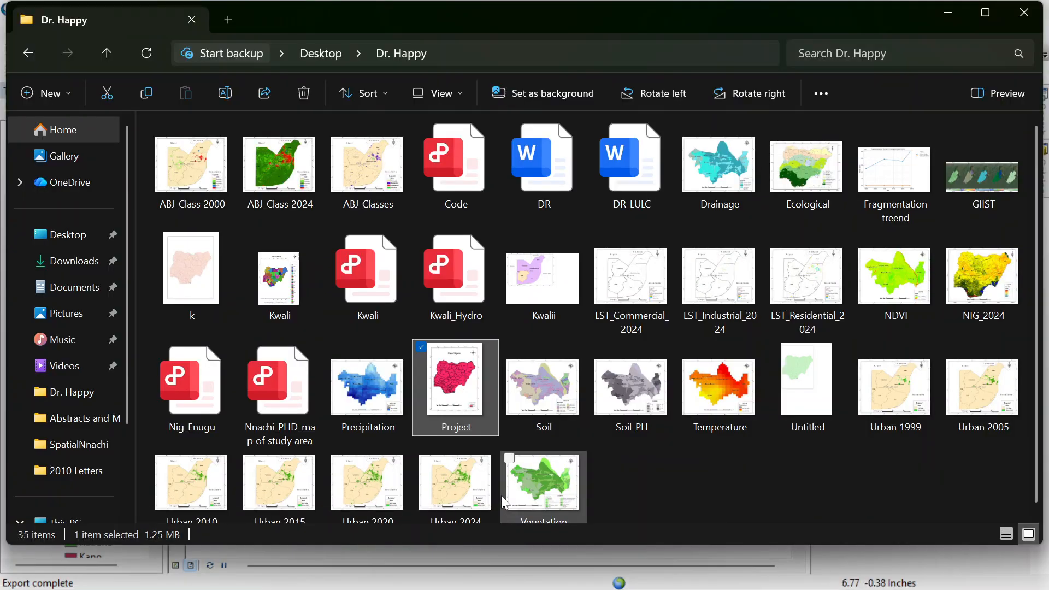
double_click(288, 278)
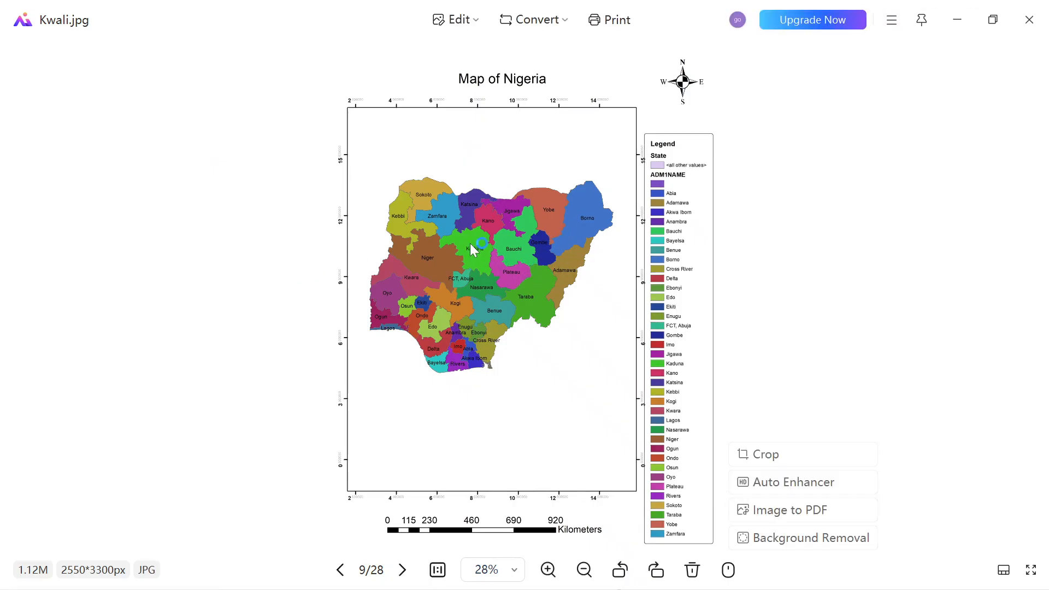
left_click(1031, 26)
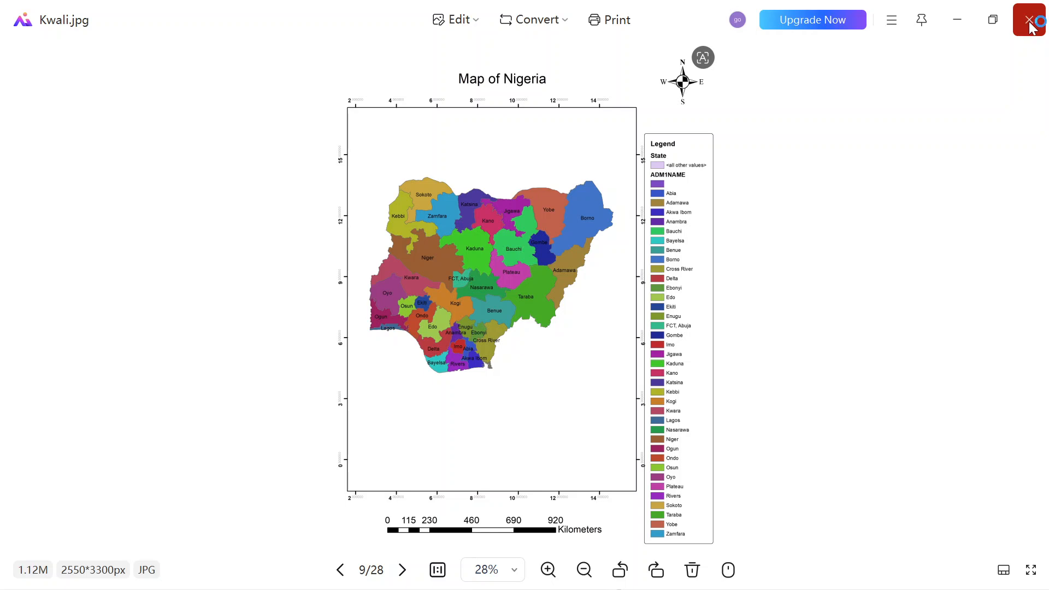
left_click(1031, 26)
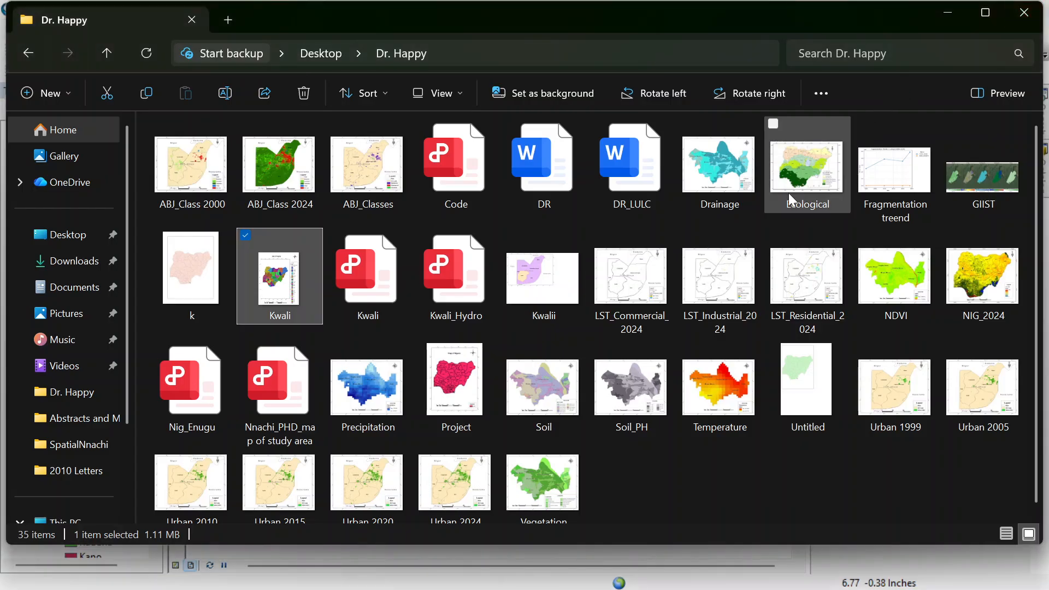
mouse_move(565, 588)
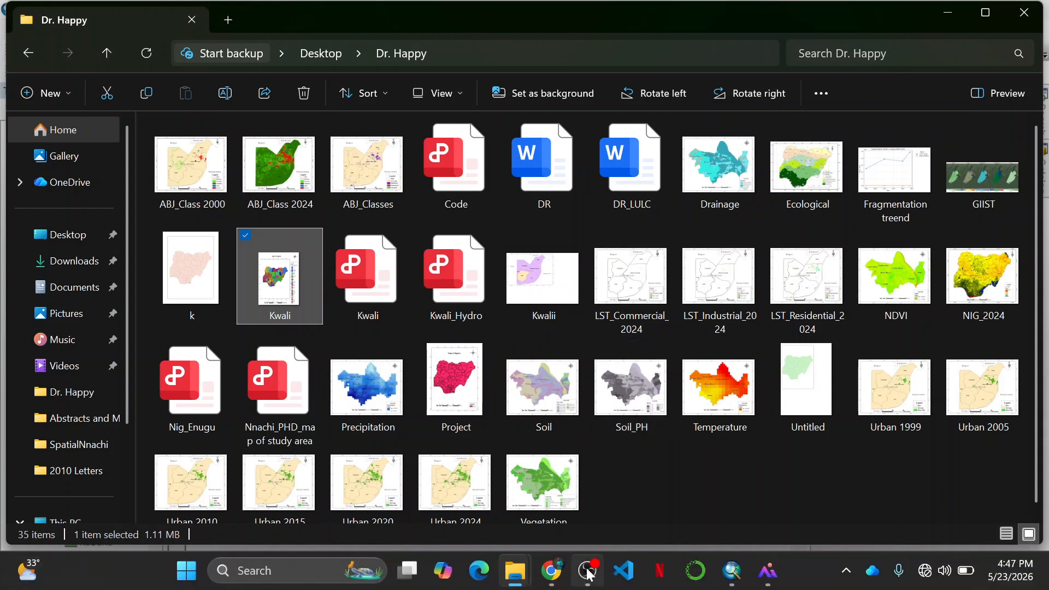